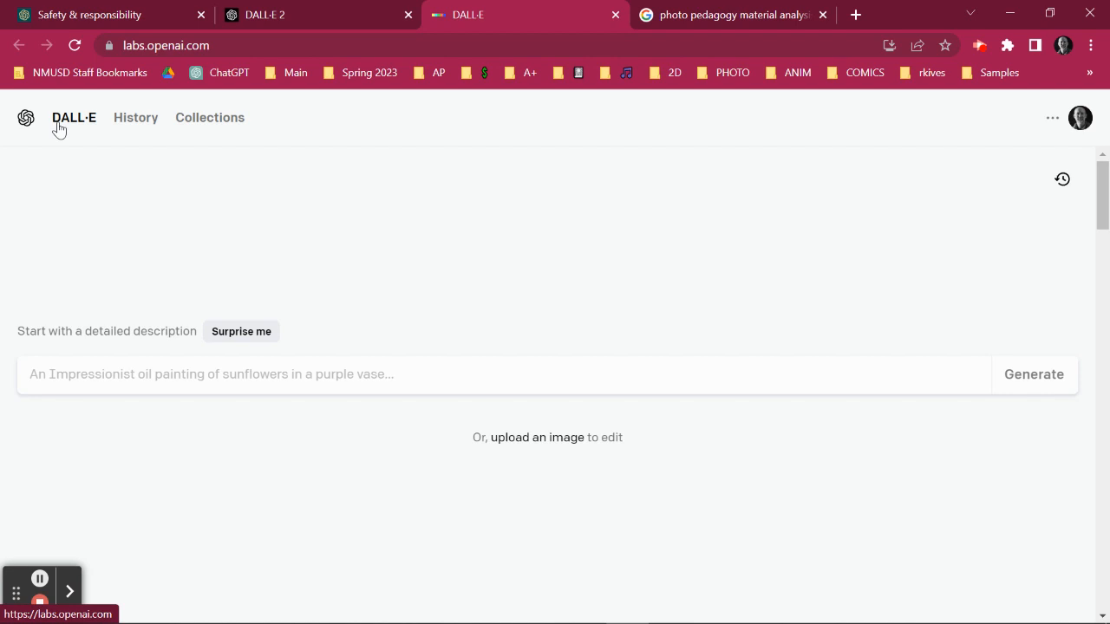
{"action": "left_click", "coordinate": [161, 45]}
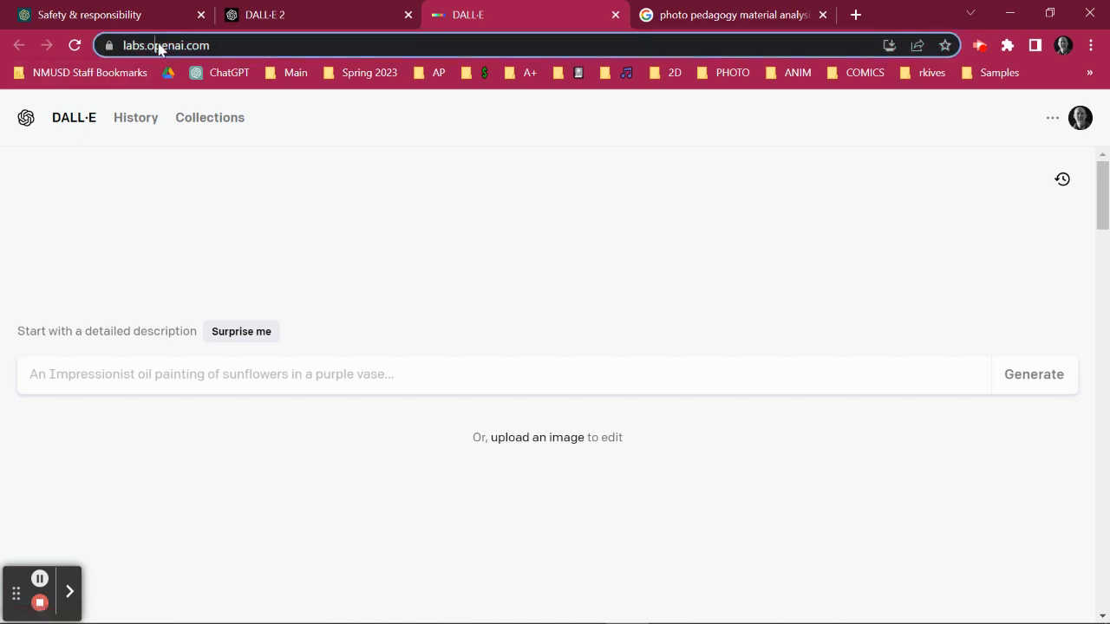
{"action": "double_click", "coordinate": [194, 47]}
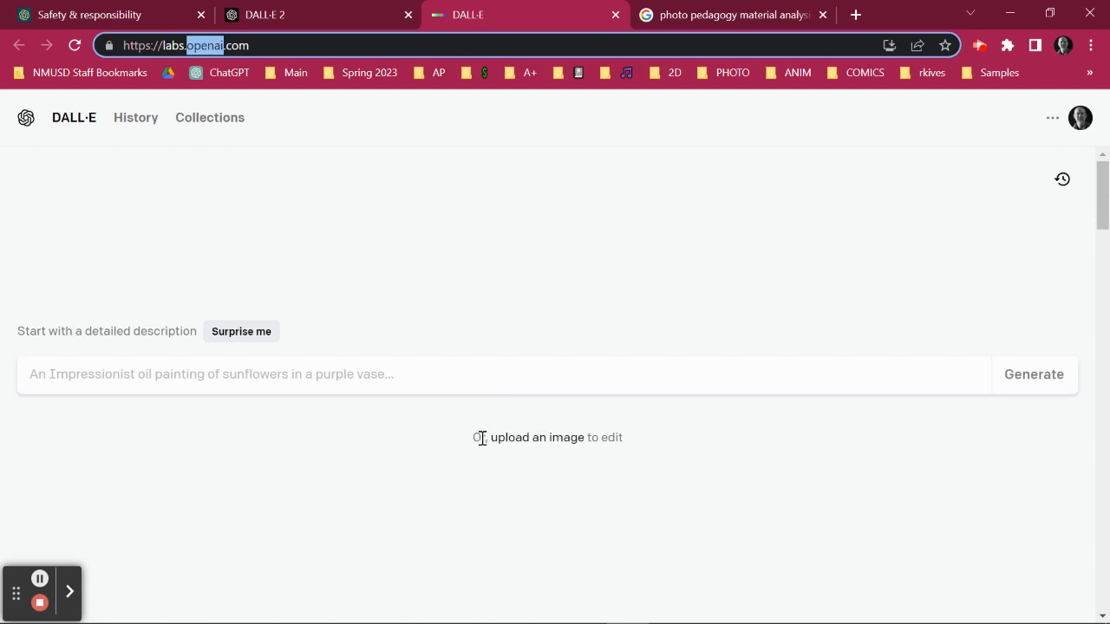
Upload the Capture image from the Desktop folder for editing and skip cropping.
{"action": "left_click", "coordinate": [537, 444]}
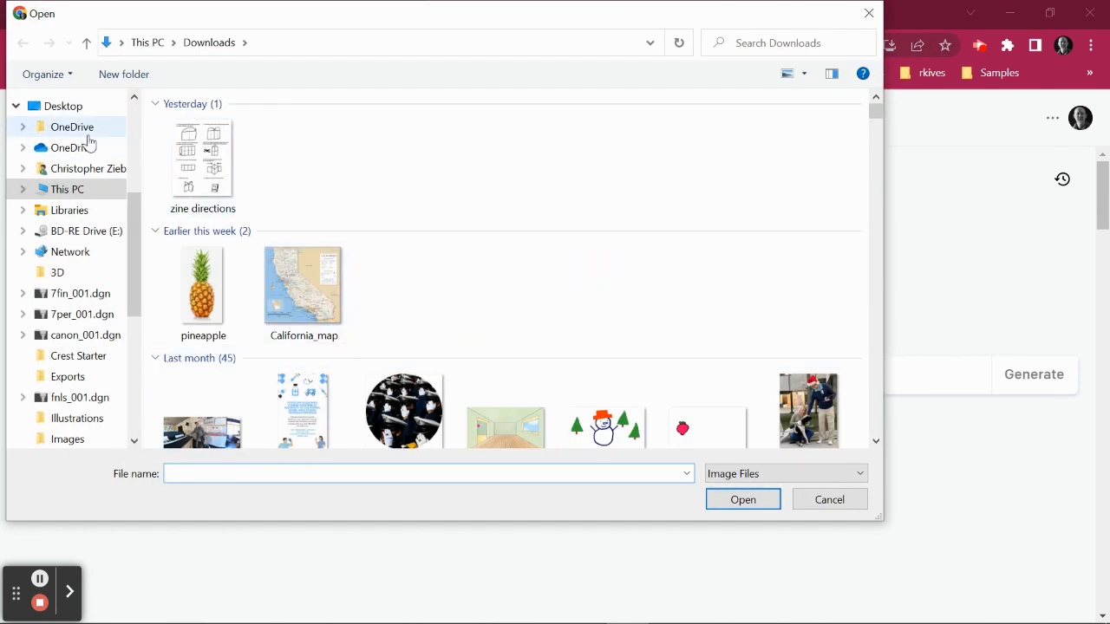
{"action": "scroll", "coordinate": [90, 143], "scroll_direction": "up", "scroll_amount": 3}
{"action": "left_click", "coordinate": [60, 251]}
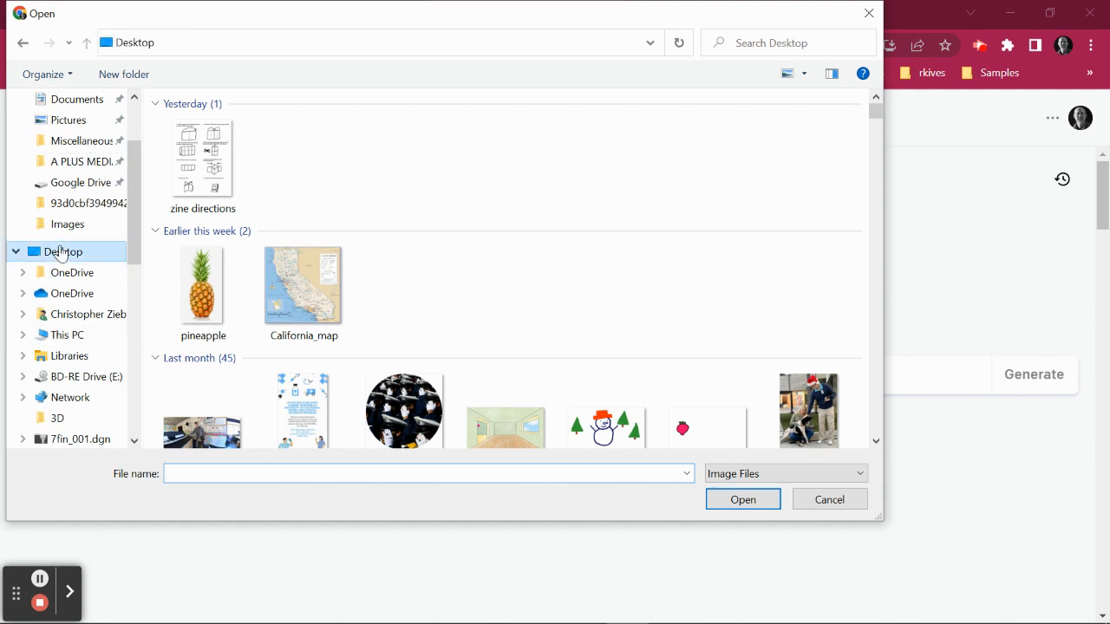
{"action": "scroll", "coordinate": [289, 243], "scroll_direction": "down", "scroll_amount": 8}
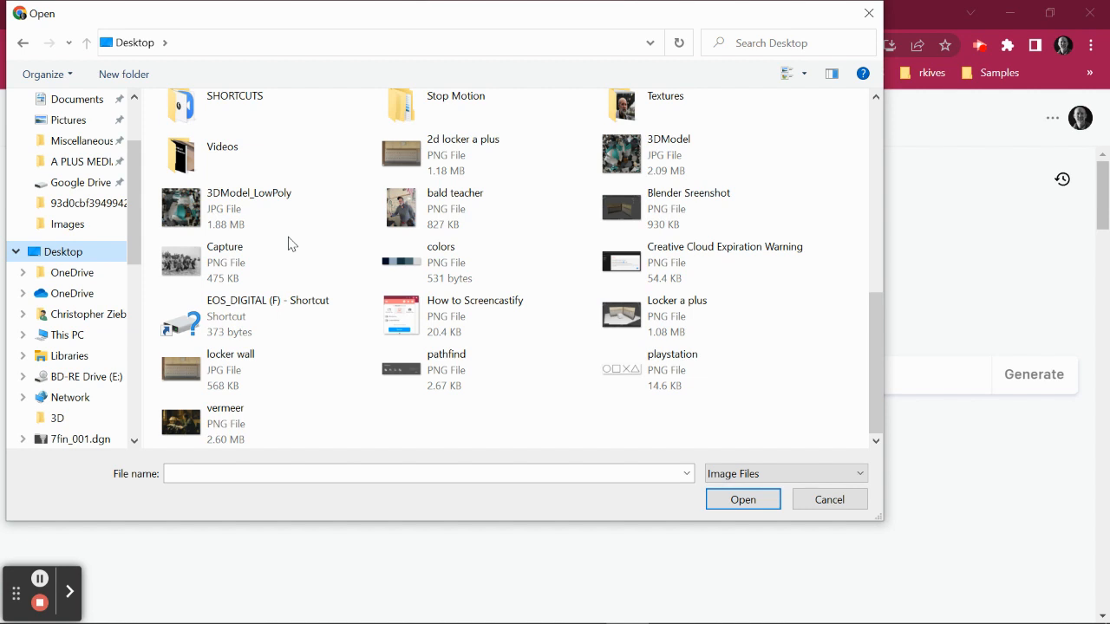
{"action": "left_click", "coordinate": [290, 247]}
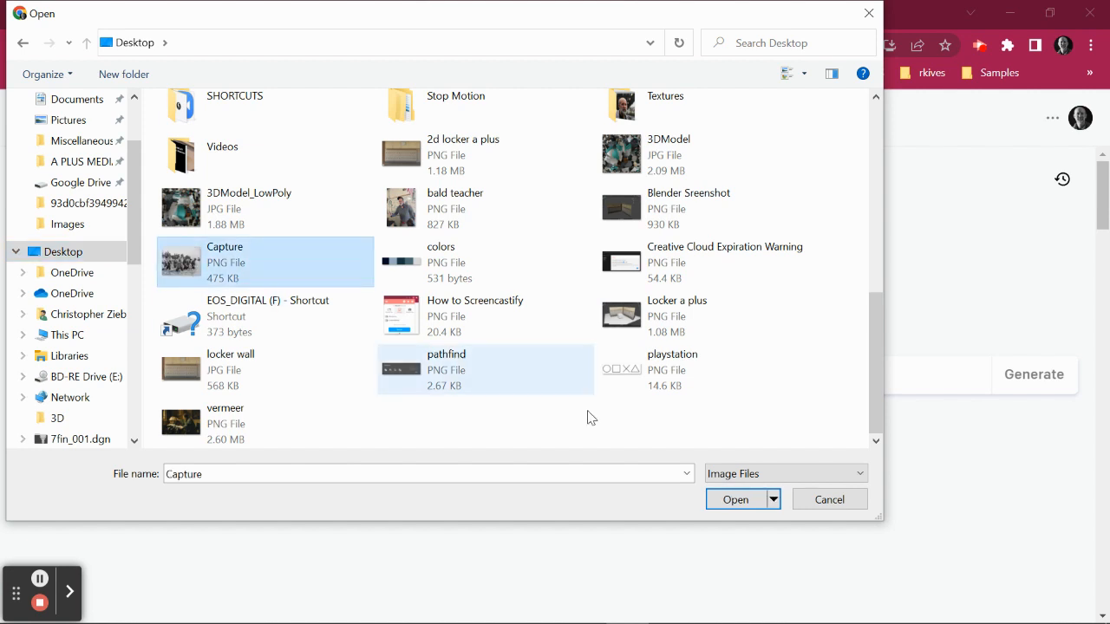
{"action": "left_click", "coordinate": [739, 503]}
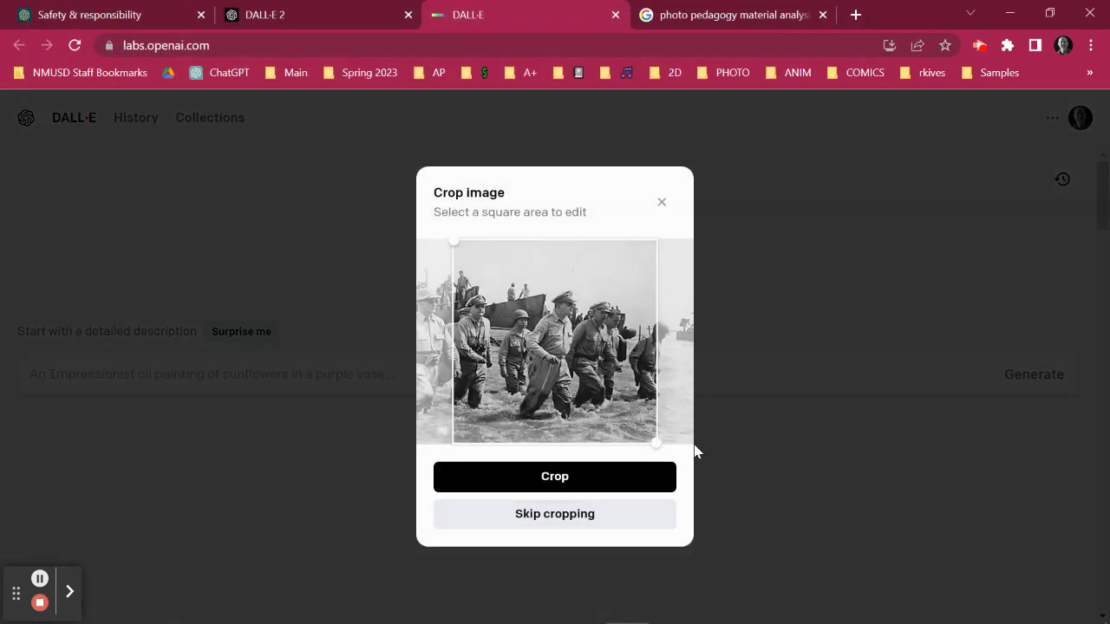
{"action": "left_click", "coordinate": [606, 520]}
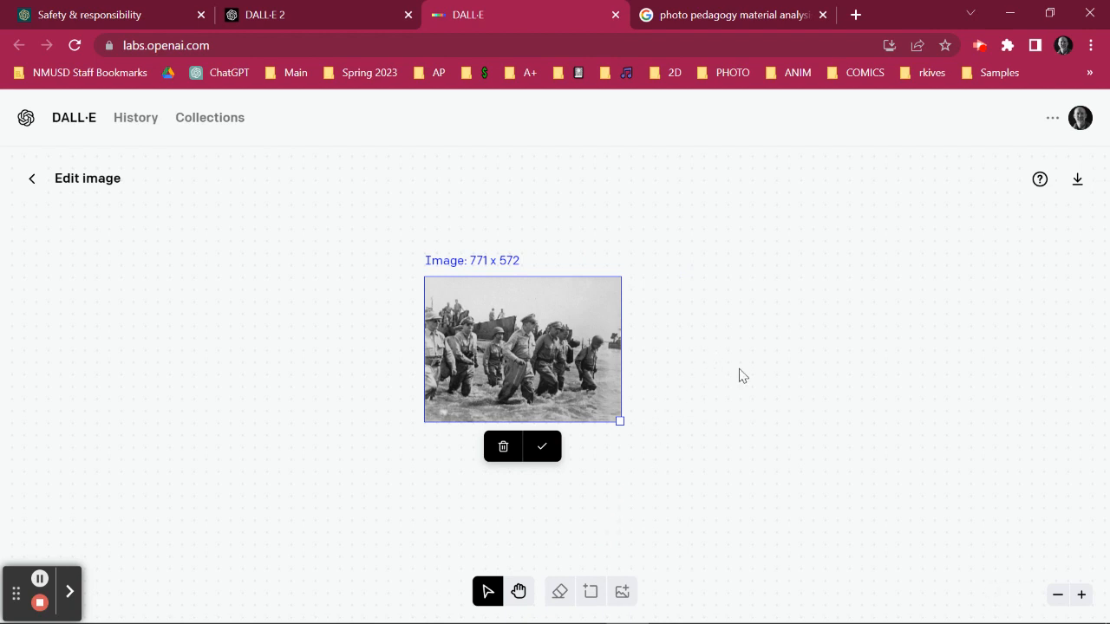
Confirm the placement of the uploaded photo and shift the generation frame to extend beyond its right edge.
{"action": "left_click", "coordinate": [1081, 595]}
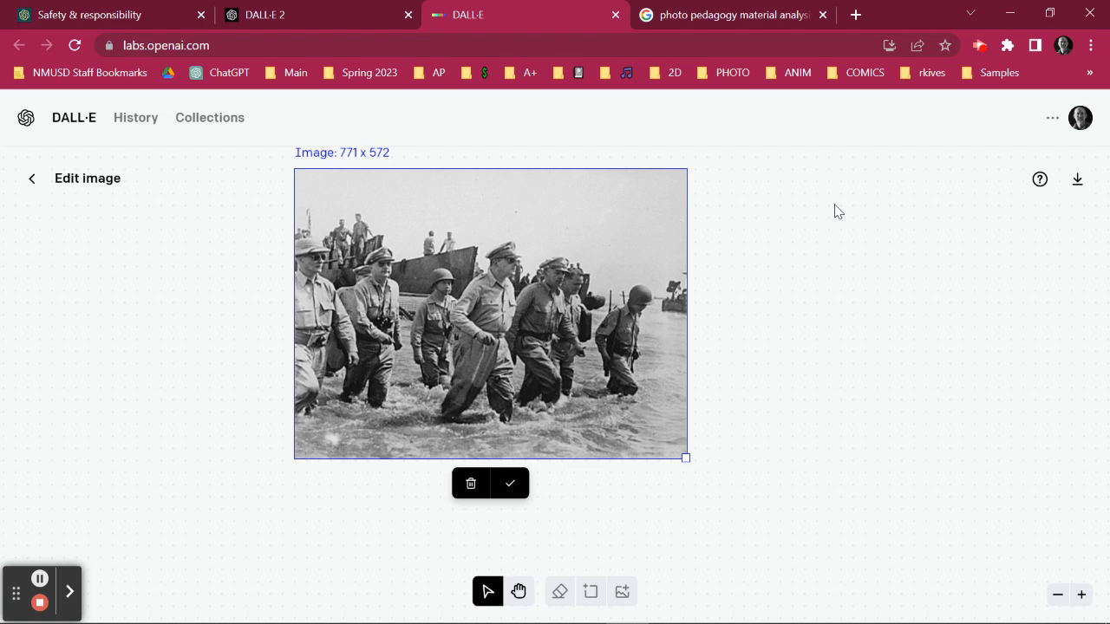
{"action": "left_click", "coordinate": [512, 484]}
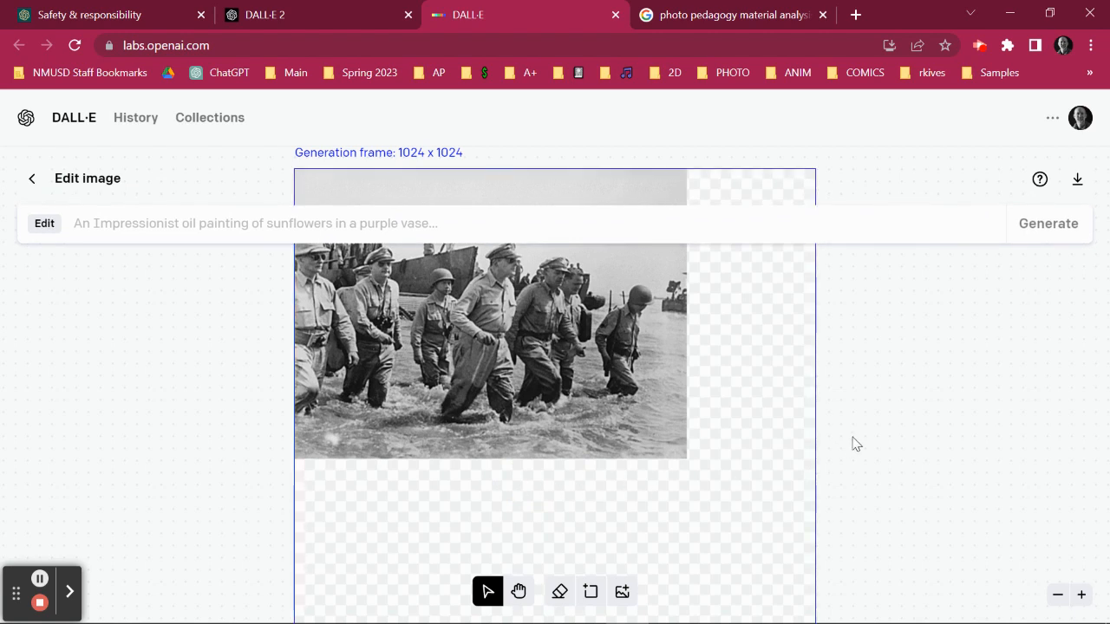
{"action": "left_click", "coordinate": [602, 492]}
{"action": "left_click_drag", "start_coordinate": [602, 493], "coordinate": [739, 499]}
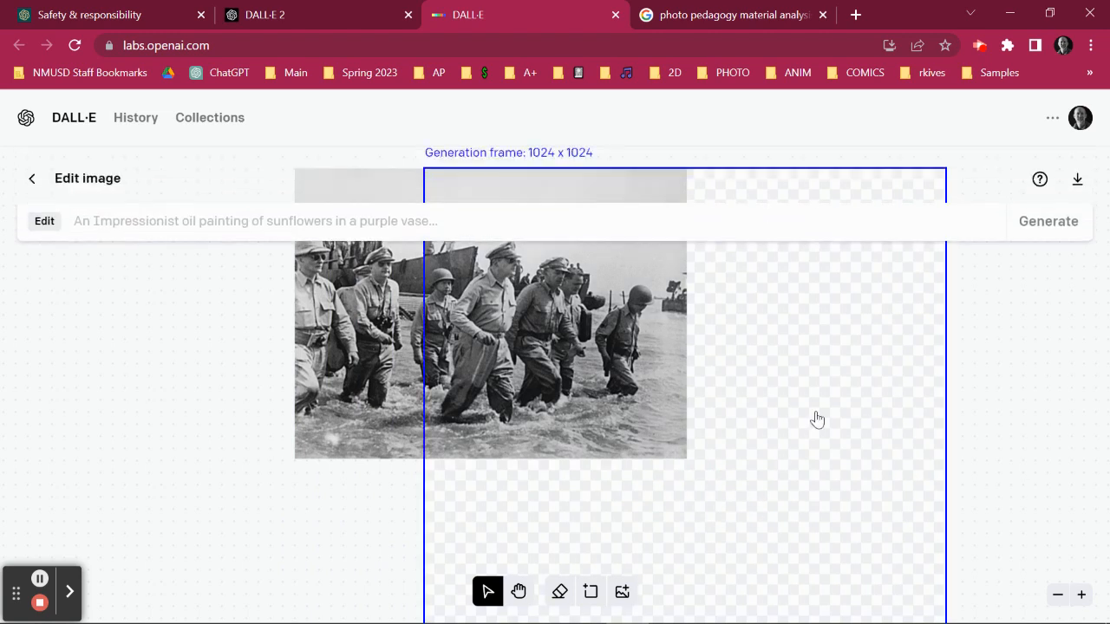
Generate an extension of the photo with the prompt "a group of fisherman enjoying a breezy day in the shore".
{"action": "left_click", "coordinate": [1057, 595]}
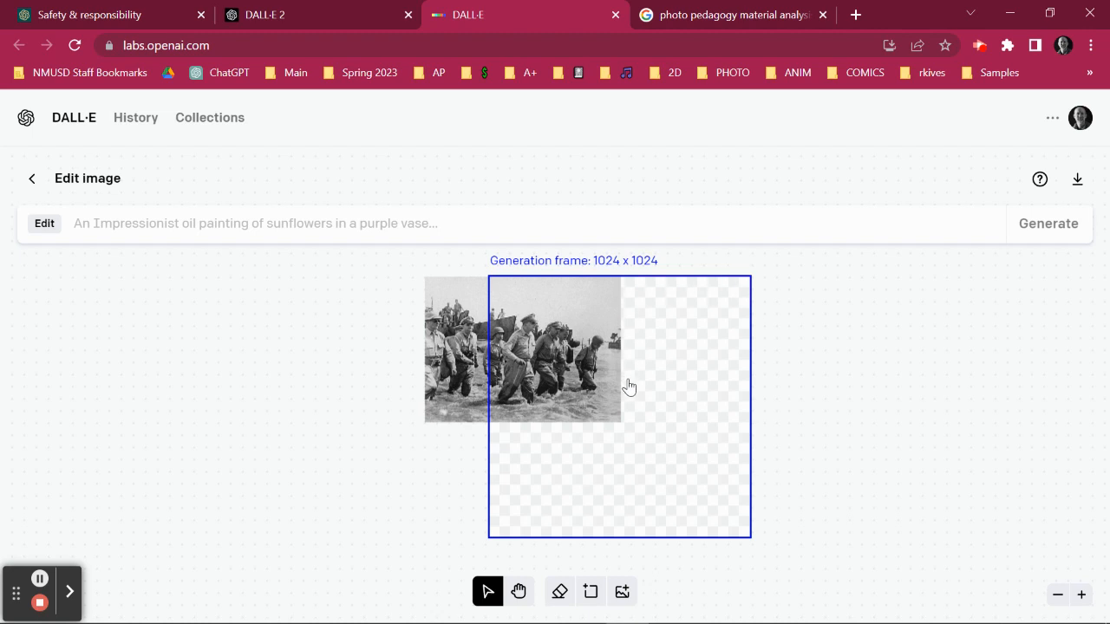
{"action": "left_click", "coordinate": [310, 228]}
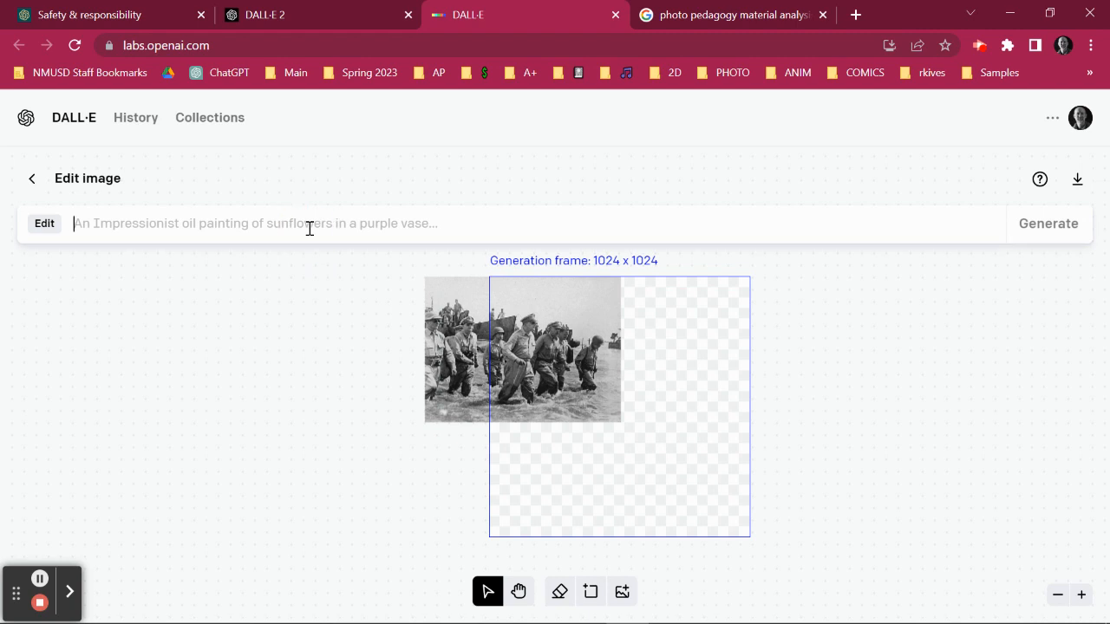
{"action": "type", "text": "a grou"}
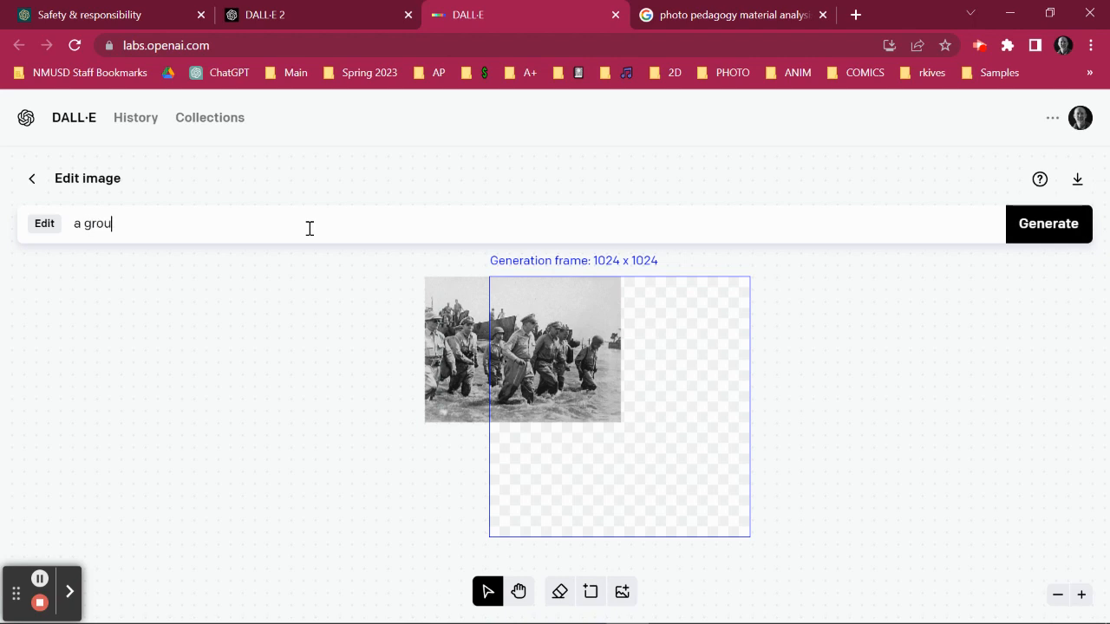
{"action": "type", "text": "p of fisherman enjoiy"}
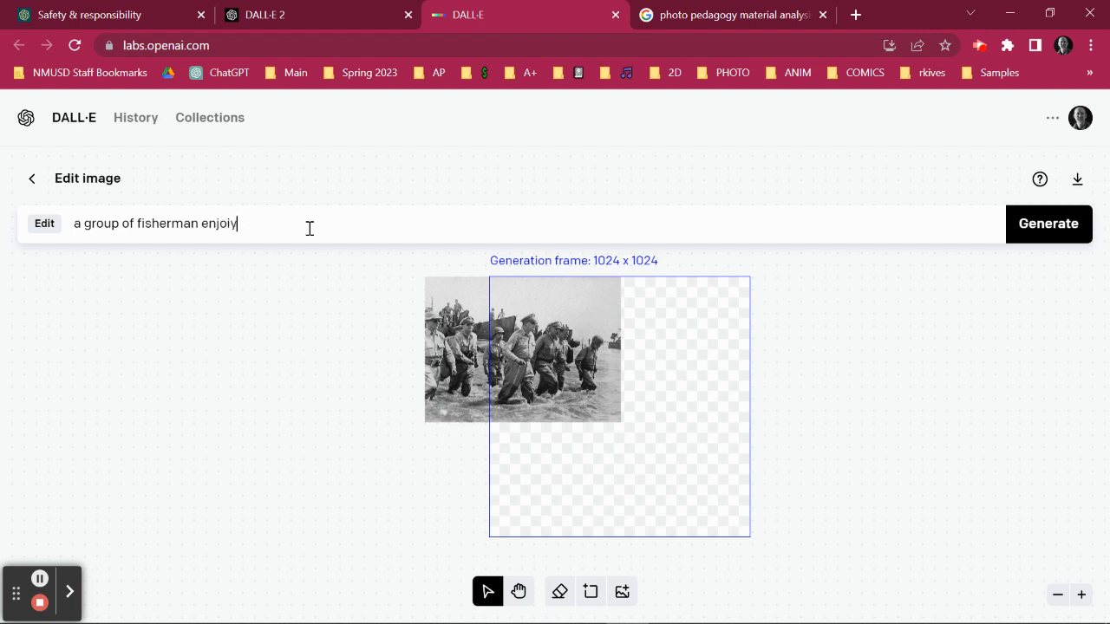
{"action": "key", "text": "BackSpace"}
{"action": "key", "text": "BackSpace"}
{"action": "type", "text": "ying a breezy day in the shore"}
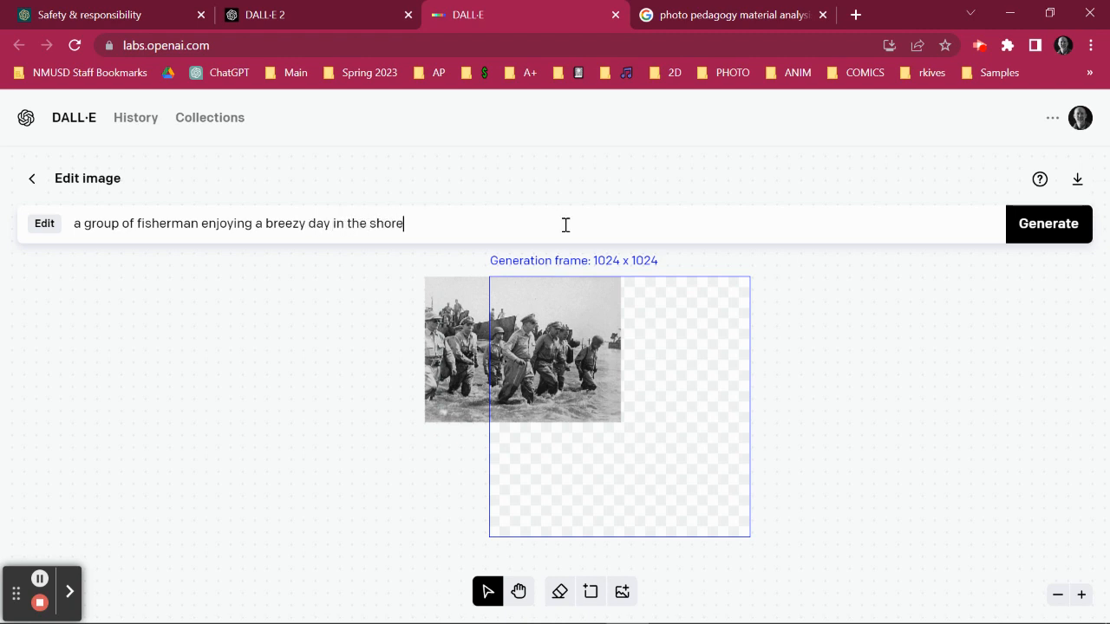
{"action": "left_click", "coordinate": [1042, 233]}
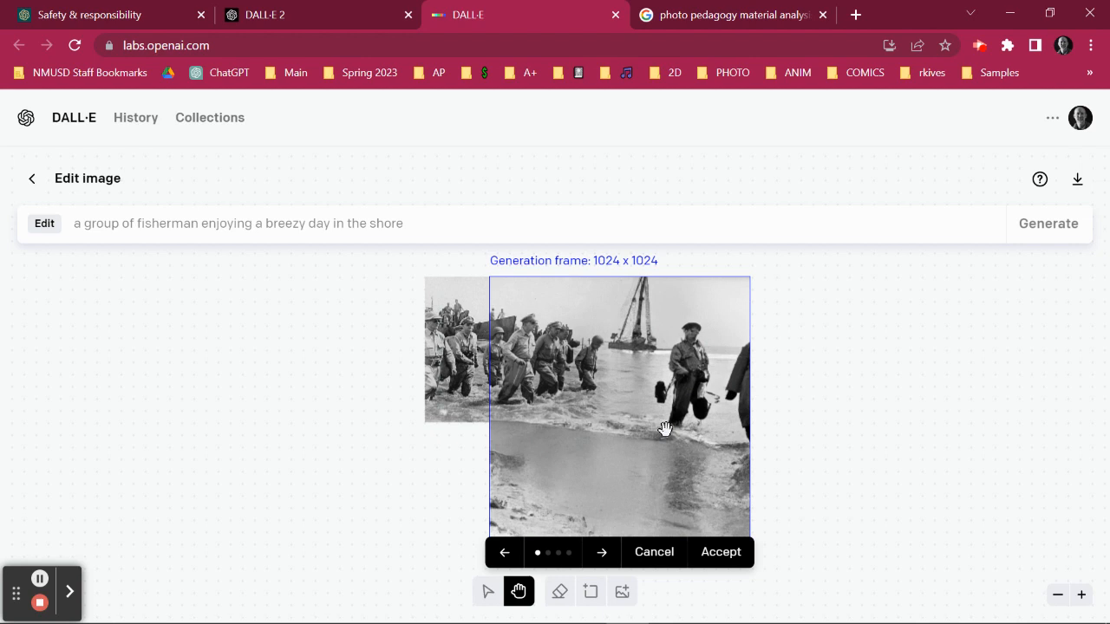
Examine the first generated variation up close, including the newly added area and how it blends with the original photo.
{"action": "left_click", "coordinate": [1082, 594]}
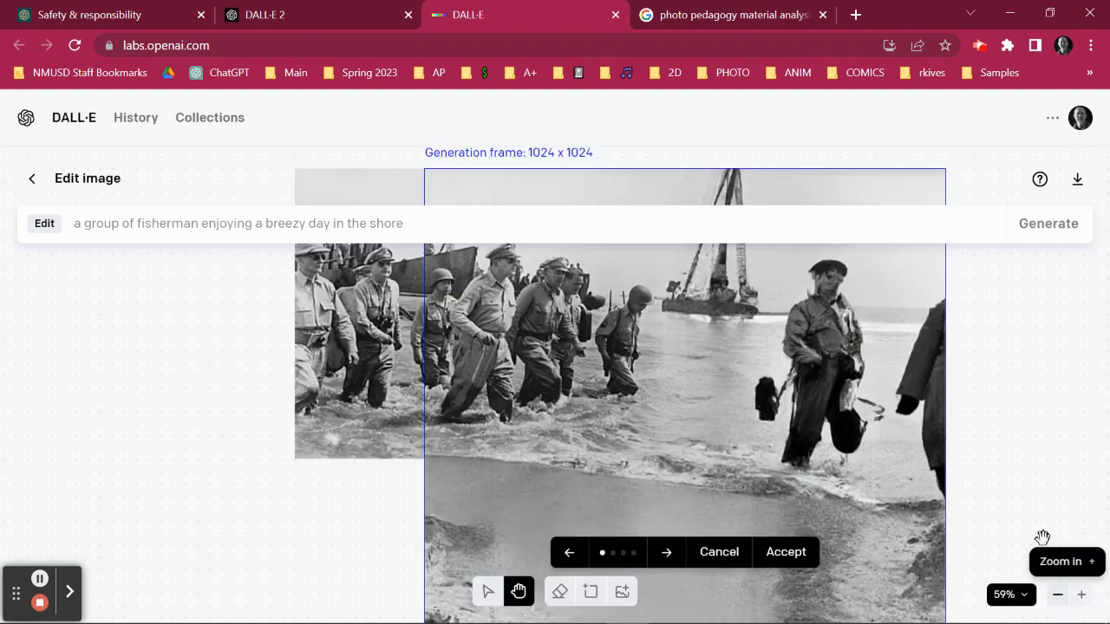
{"action": "left_click_drag", "start_coordinate": [974, 286], "coordinate": [992, 375]}
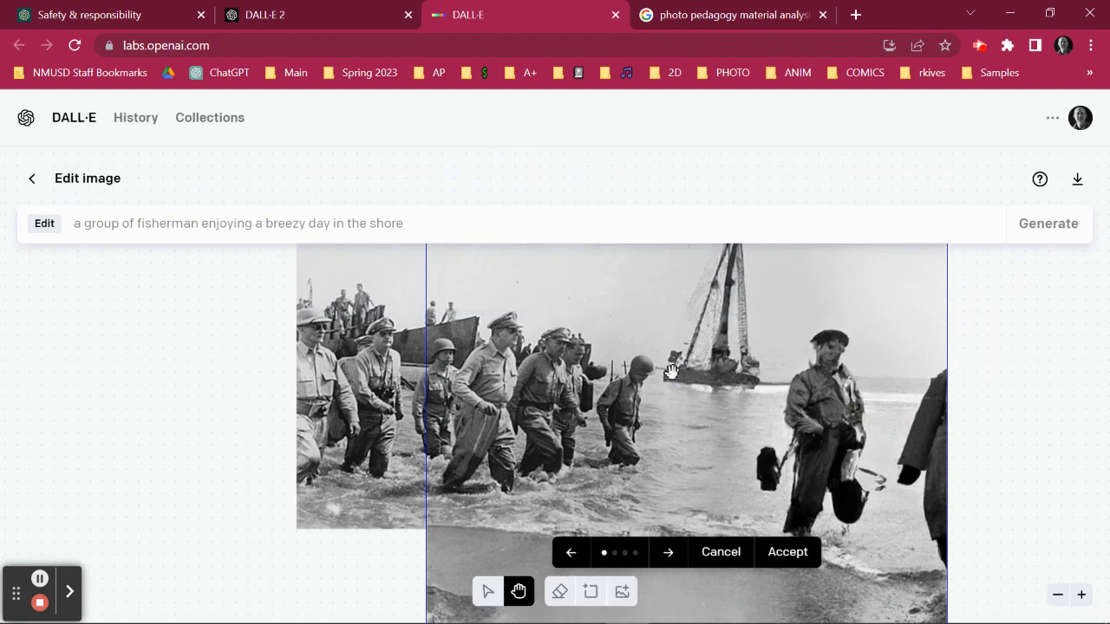
{"action": "left_click_drag", "start_coordinate": [700, 392], "coordinate": [691, 314]}
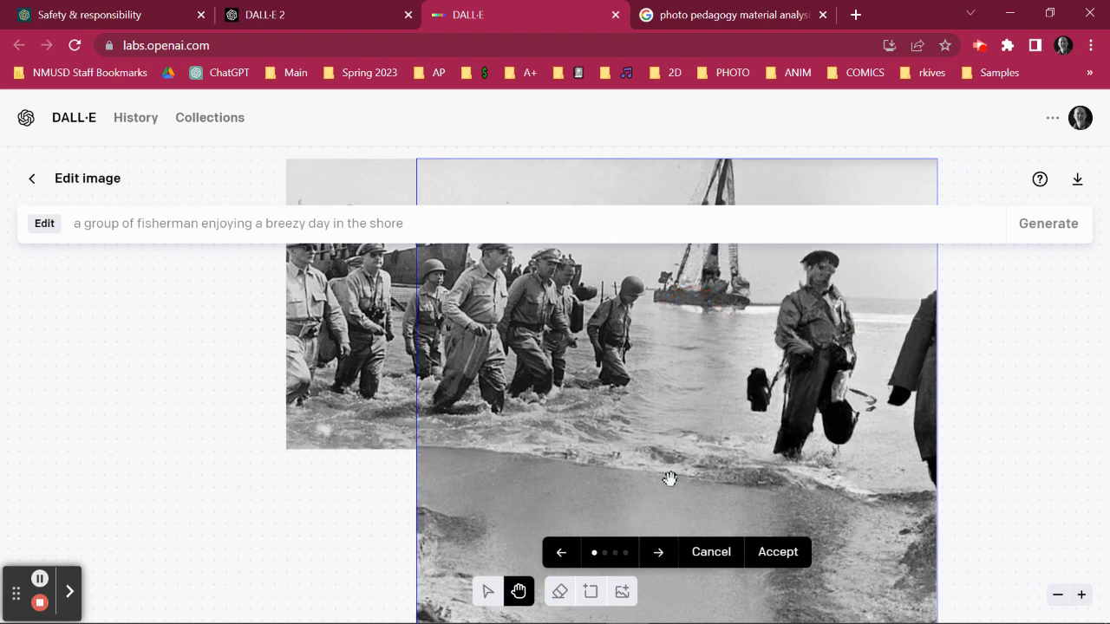
{"action": "left_click_drag", "start_coordinate": [722, 400], "coordinate": [721, 477]}
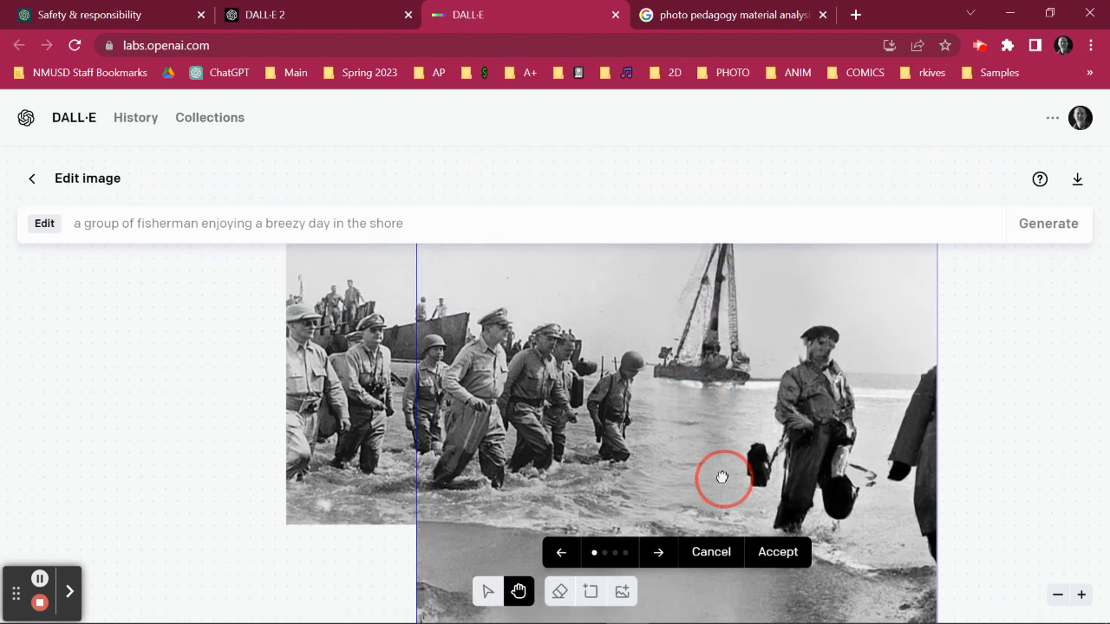
{"action": "left_click", "coordinate": [1082, 595]}
{"action": "left_click_drag", "start_coordinate": [954, 391], "coordinate": [697, 408]}
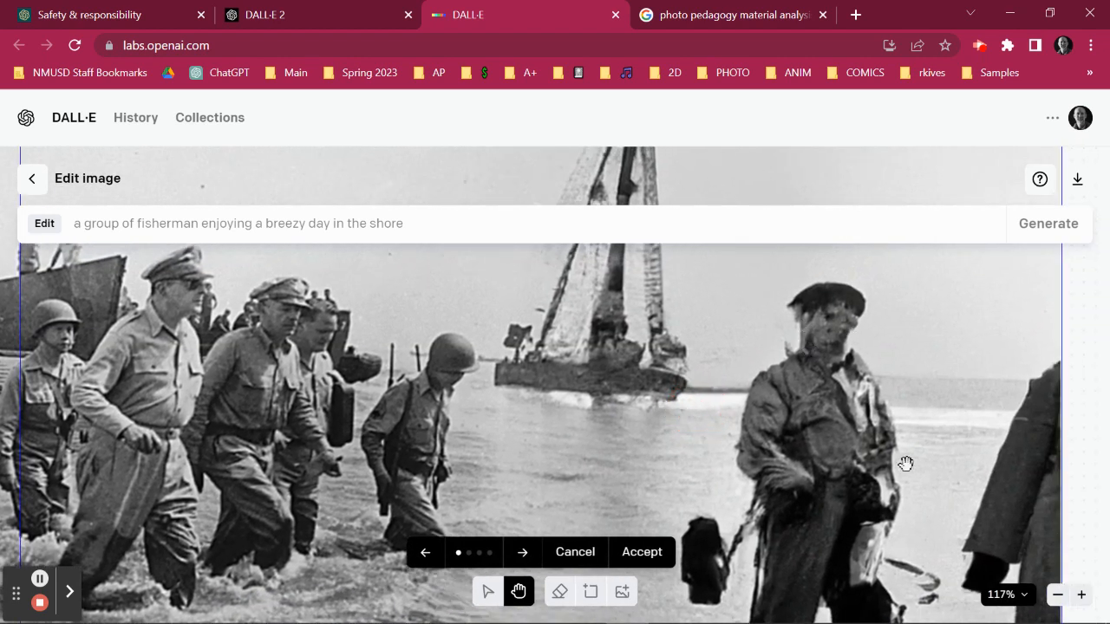
{"action": "left_click", "coordinate": [1058, 596]}
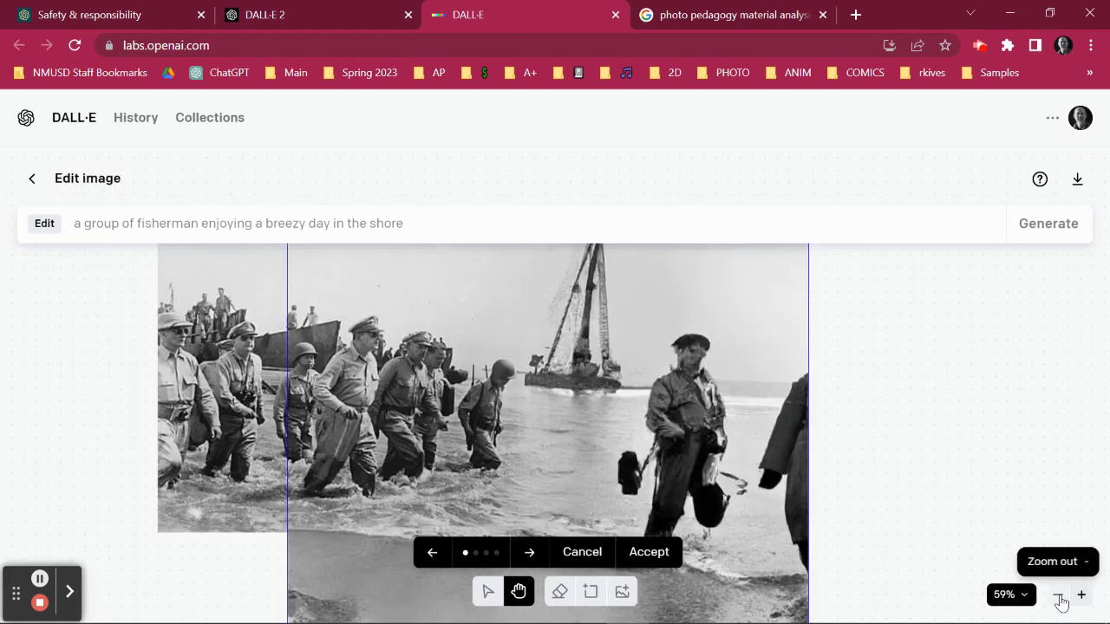
{"action": "left_click", "coordinate": [1058, 596]}
{"action": "left_click_drag", "start_coordinate": [799, 400], "coordinate": [840, 355]}
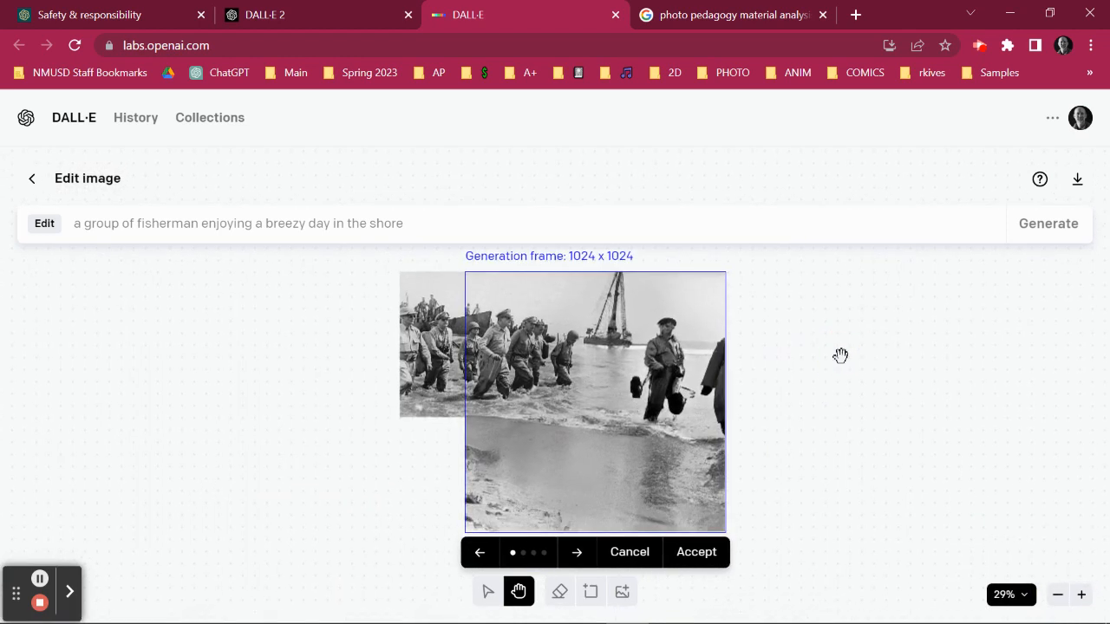
{"action": "left_click", "coordinate": [1082, 595]}
{"action": "left_click_drag", "start_coordinate": [986, 459], "coordinate": [986, 461]}
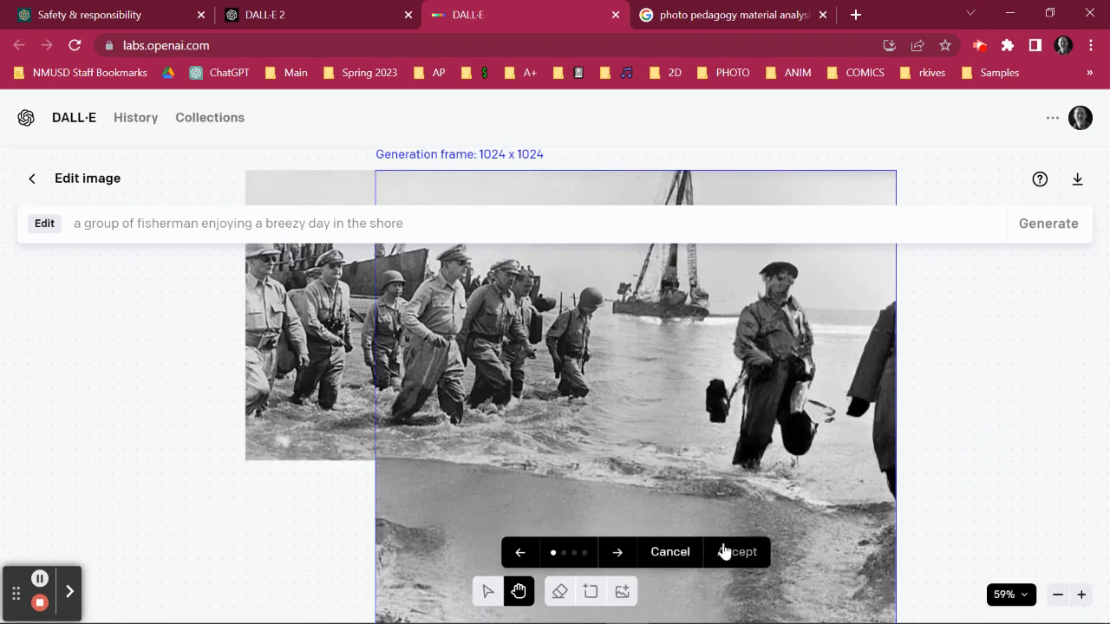
Browse through the remaining generated variations and accept the fourth one.
{"action": "left_click", "coordinate": [619, 555]}
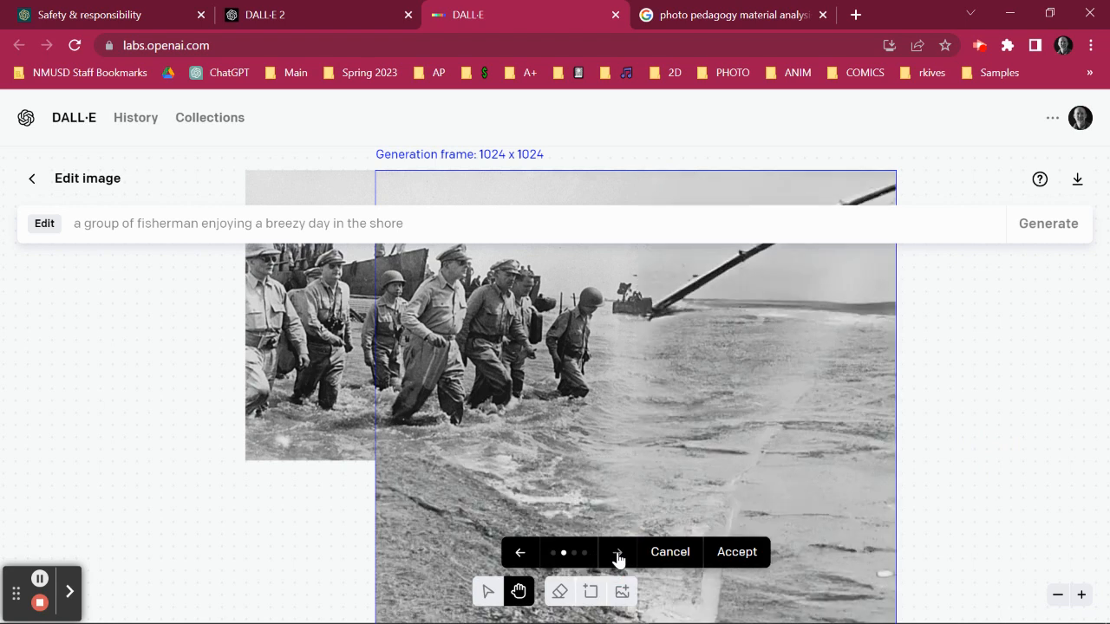
{"action": "left_click", "coordinate": [618, 555]}
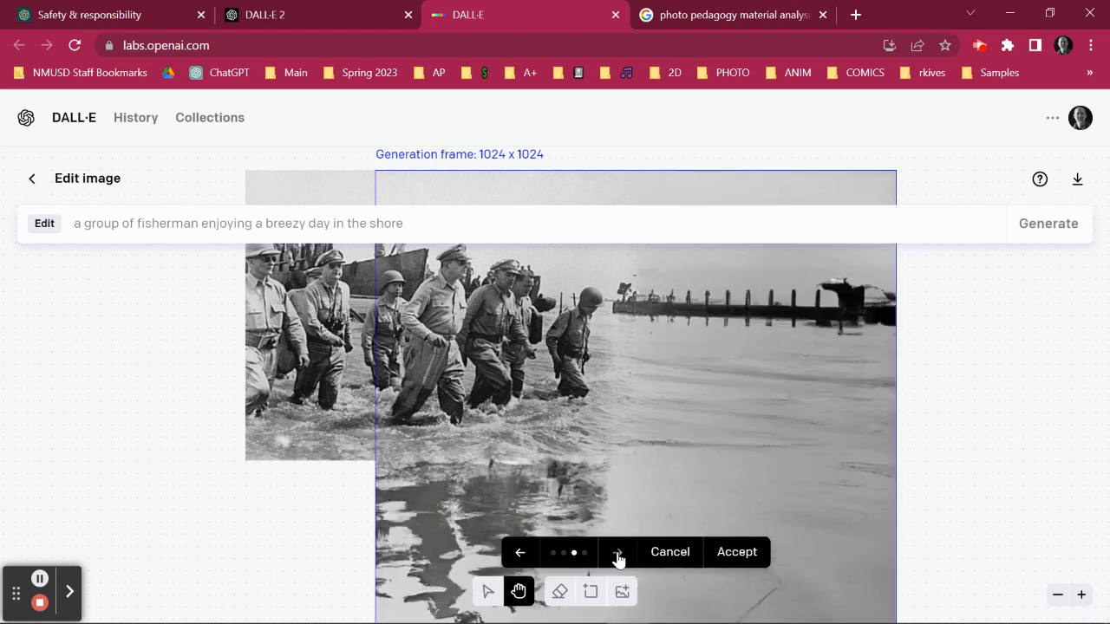
{"action": "left_click", "coordinate": [618, 556]}
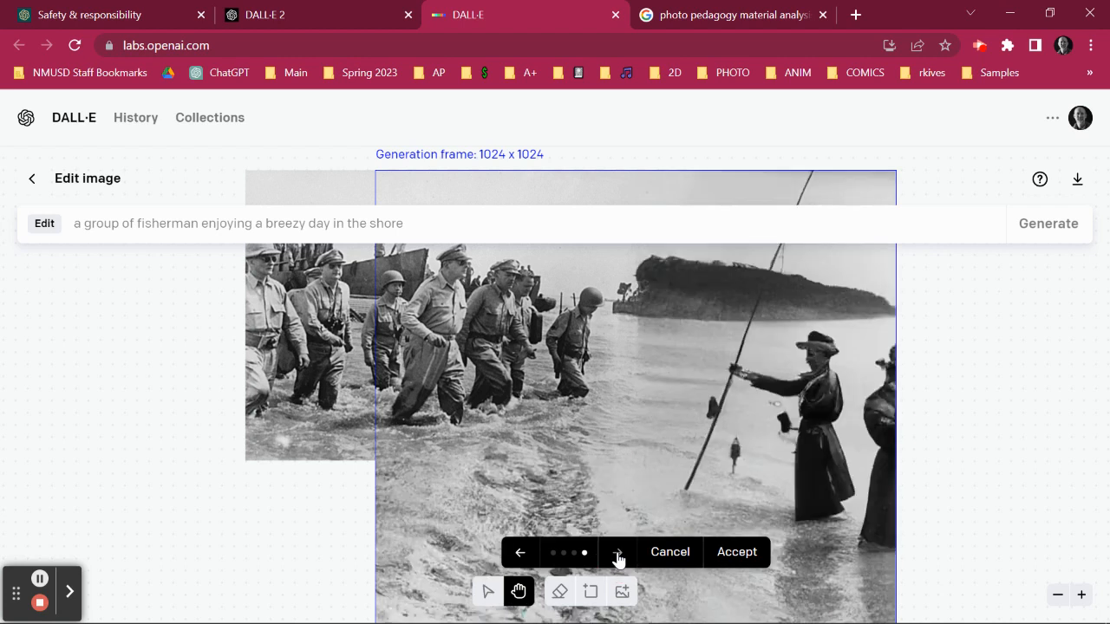
{"action": "left_click", "coordinate": [1057, 598]}
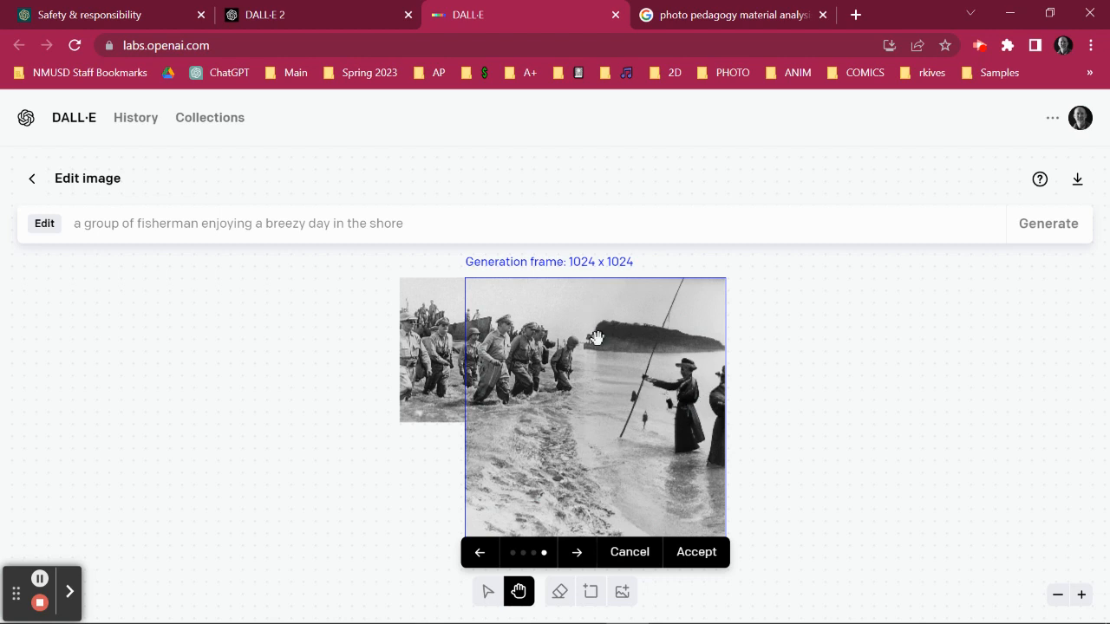
{"action": "left_click", "coordinate": [699, 553]}
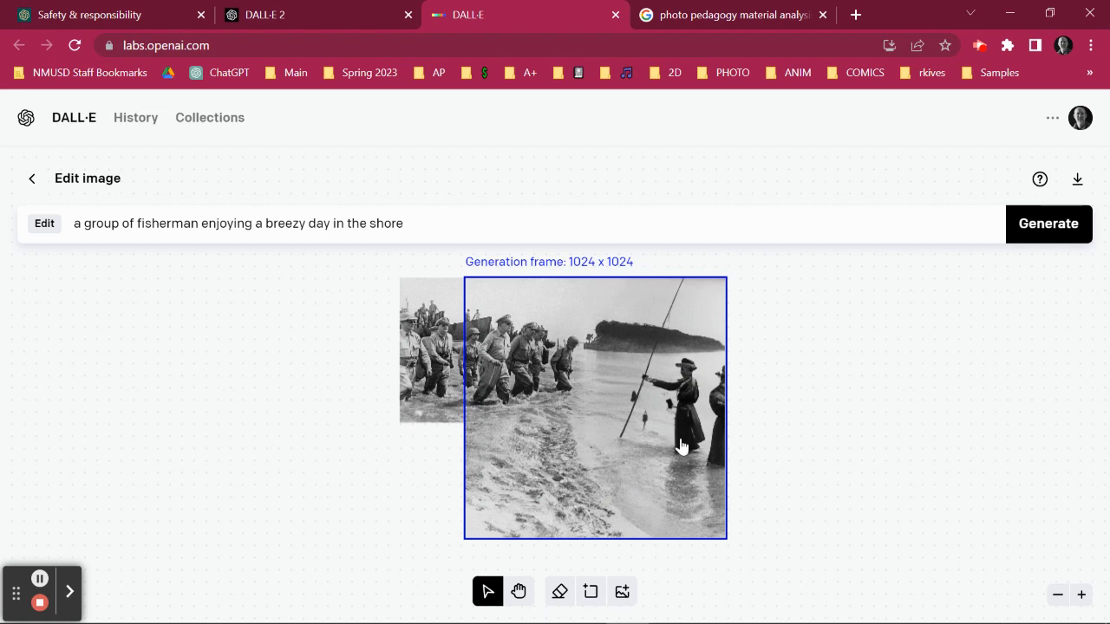
Move the generation frame over the photo's left end and generate "a group of surfers catching waves and splashing in the water".
{"action": "left_click_drag", "start_coordinate": [652, 452], "coordinate": [412, 451]}
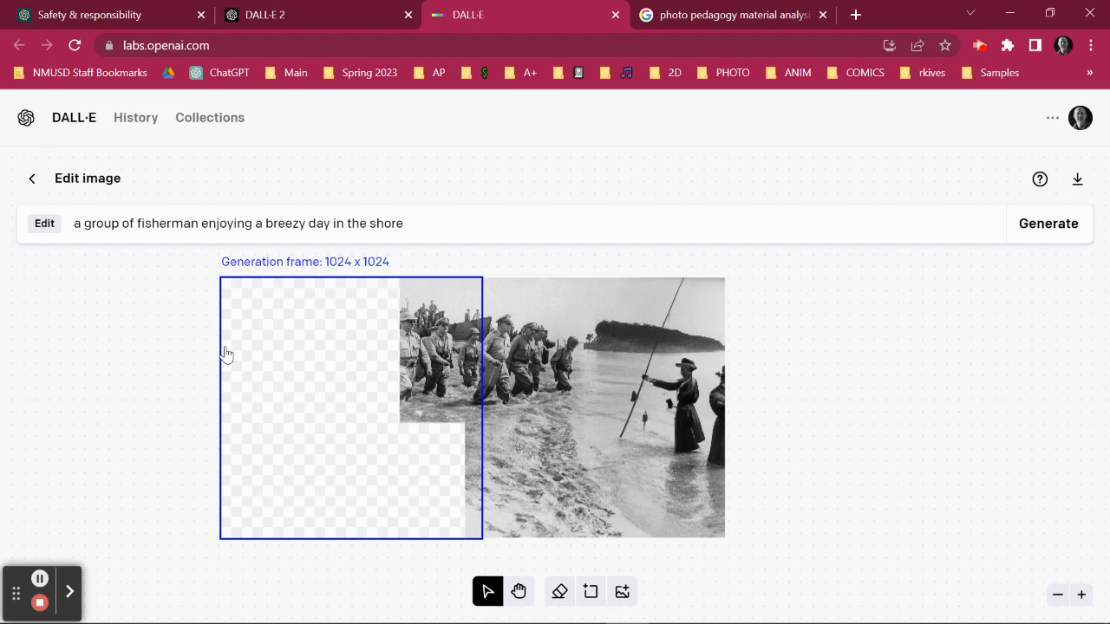
{"action": "left_click_drag", "start_coordinate": [404, 223], "coordinate": [139, 224]}
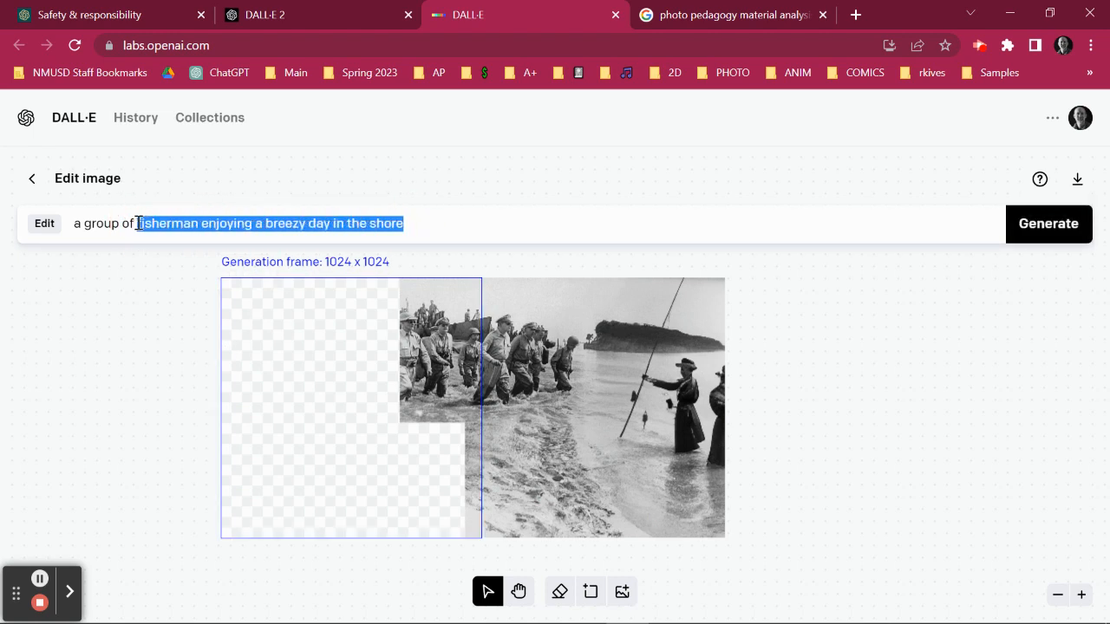
{"action": "type", "text": "surfers catching waves and splashing in the water"}
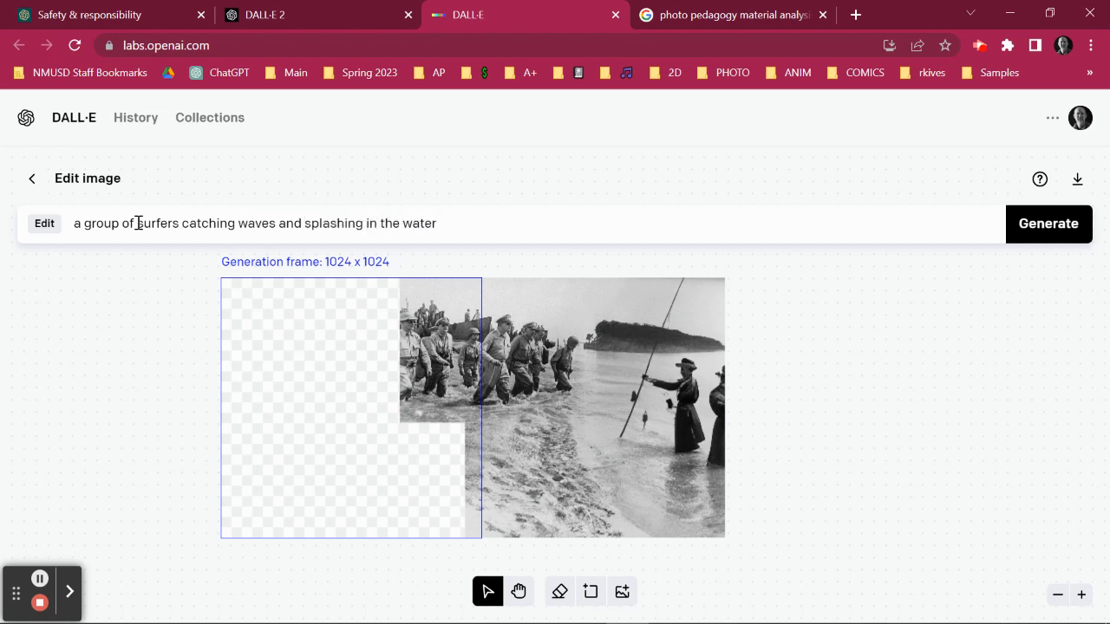
{"action": "left_click", "coordinate": [1026, 227]}
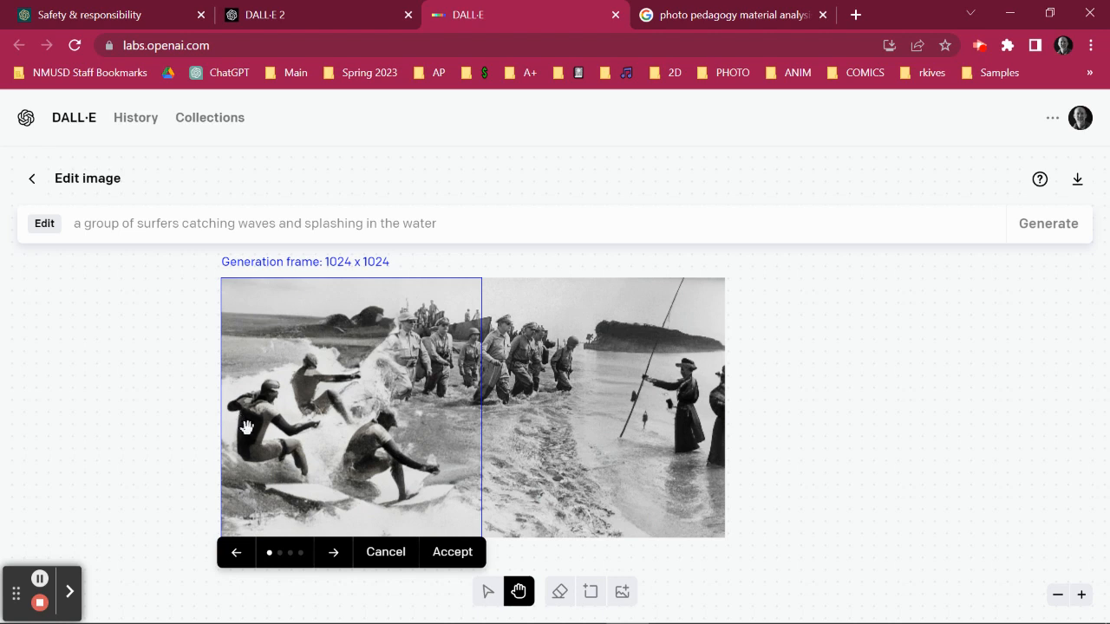
Browse through the generated surfer variations and accept the fourth one.
{"action": "left_click", "coordinate": [334, 557]}
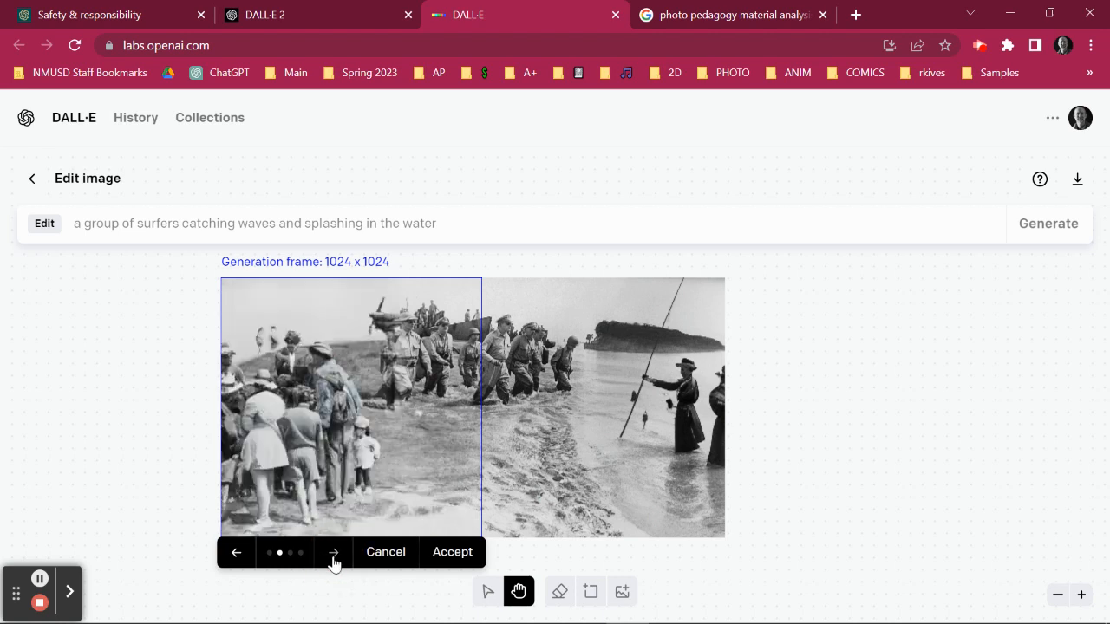
{"action": "left_click", "coordinate": [334, 557]}
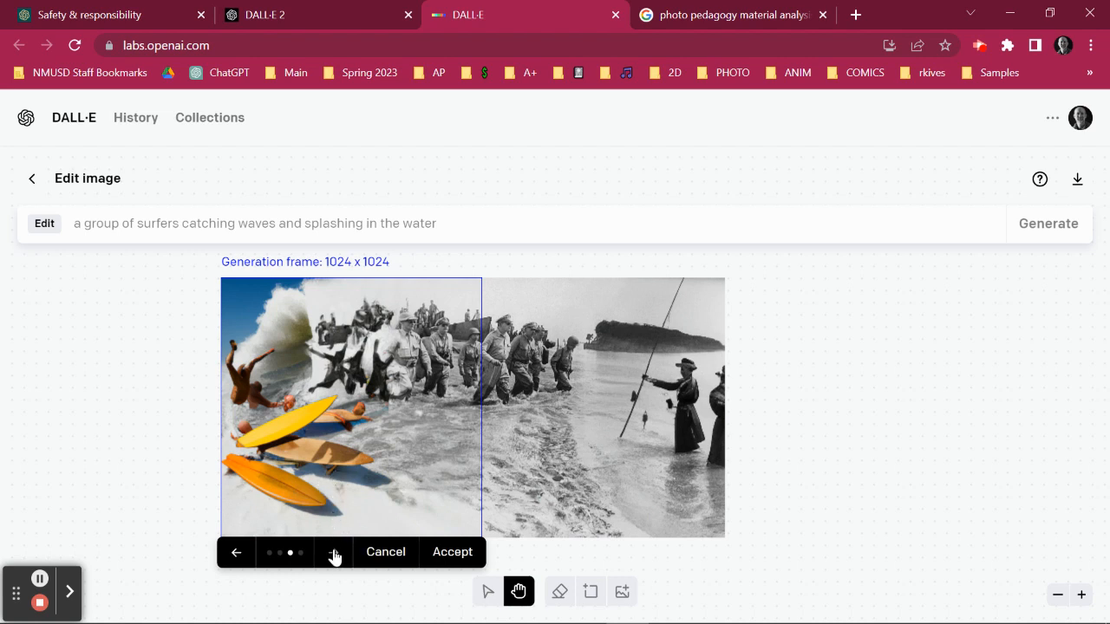
{"action": "left_click", "coordinate": [334, 555]}
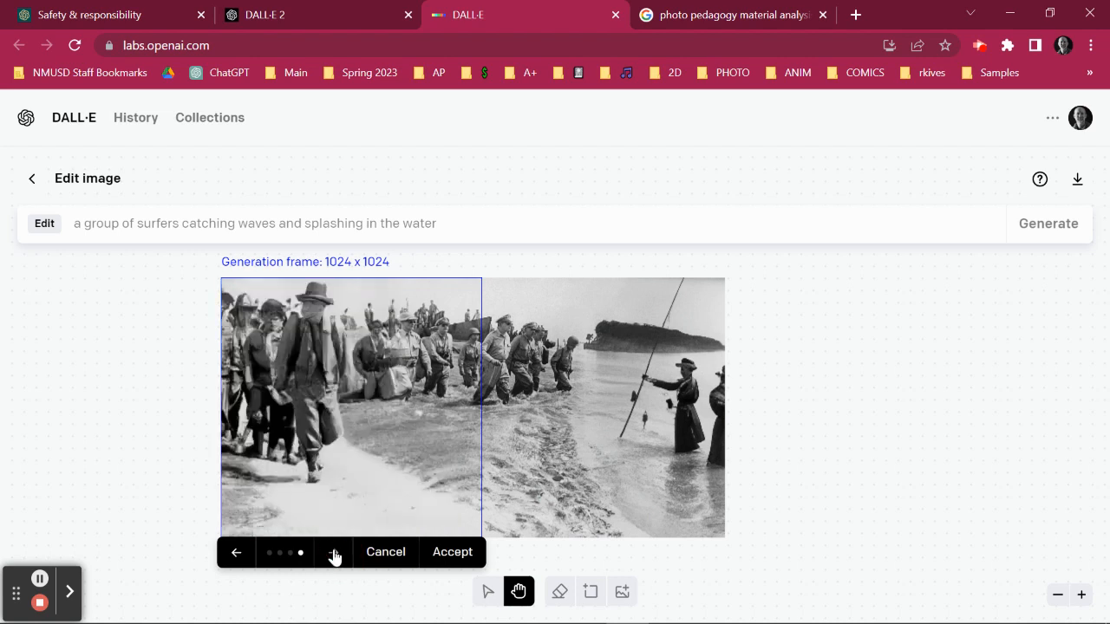
{"action": "left_click", "coordinate": [452, 551]}
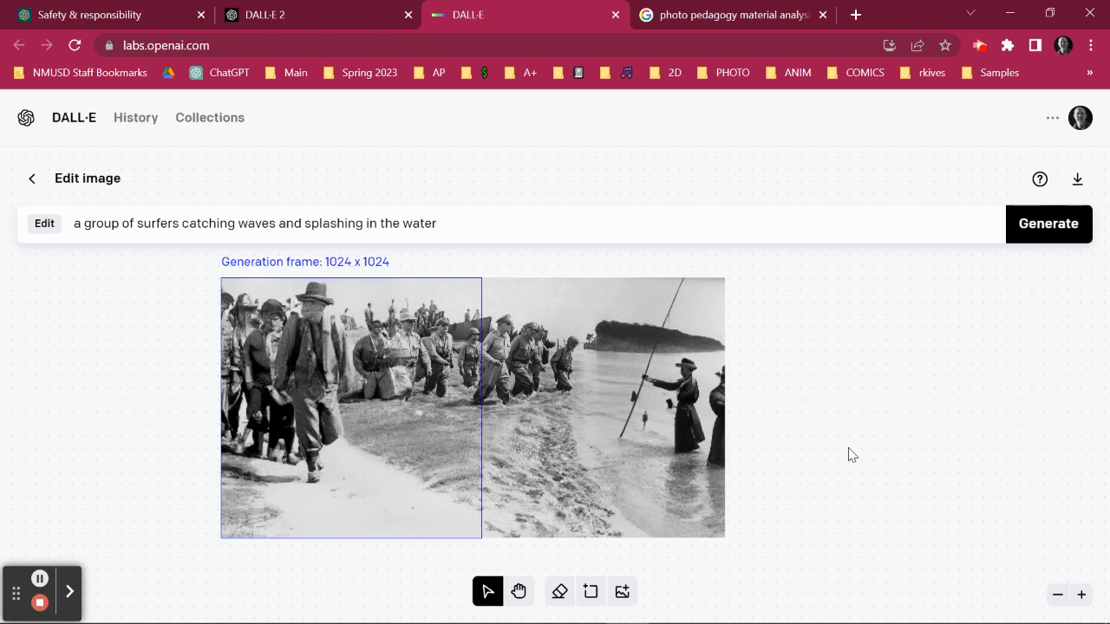
{"action": "left_click", "coordinate": [812, 422]}
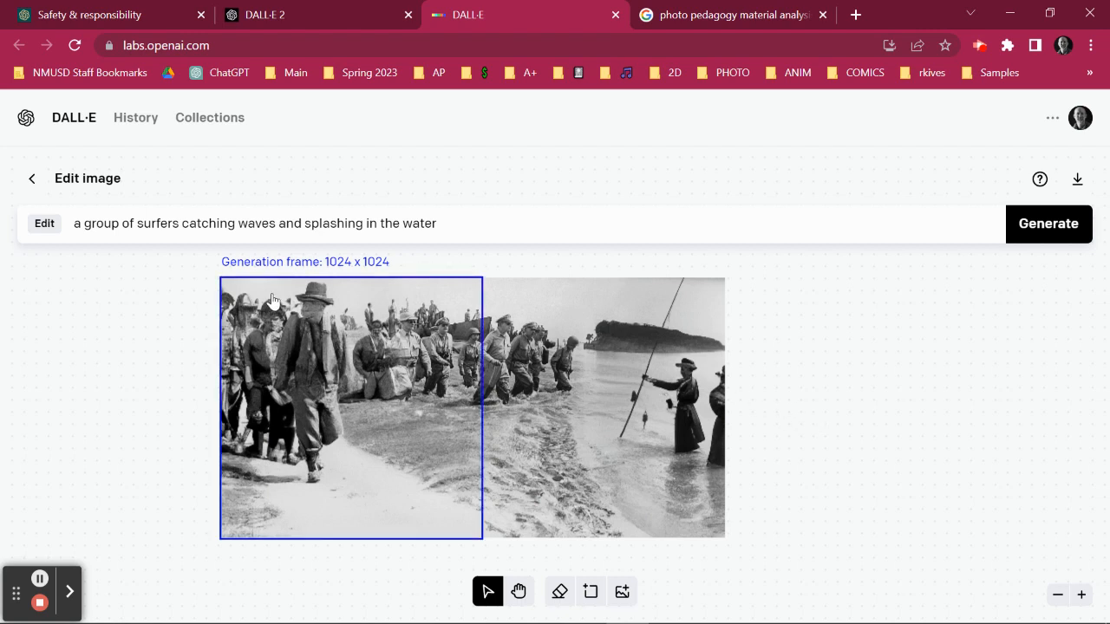
Download the extended historical photo as a PNG.
{"action": "left_click", "coordinate": [1079, 181]}
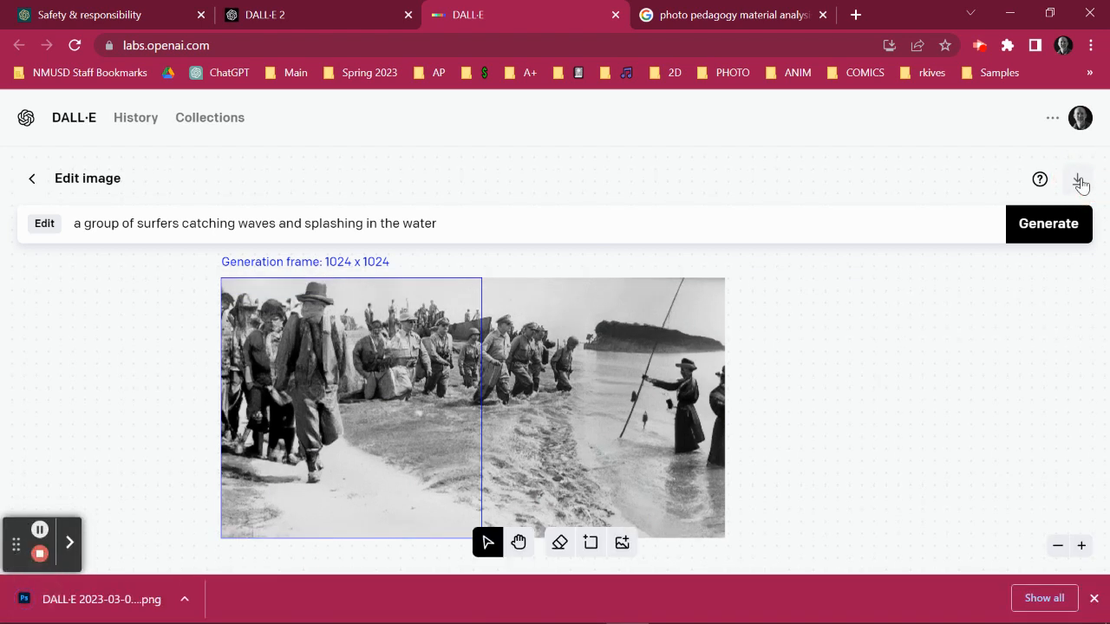
{"action": "left_click", "coordinate": [80, 128]}
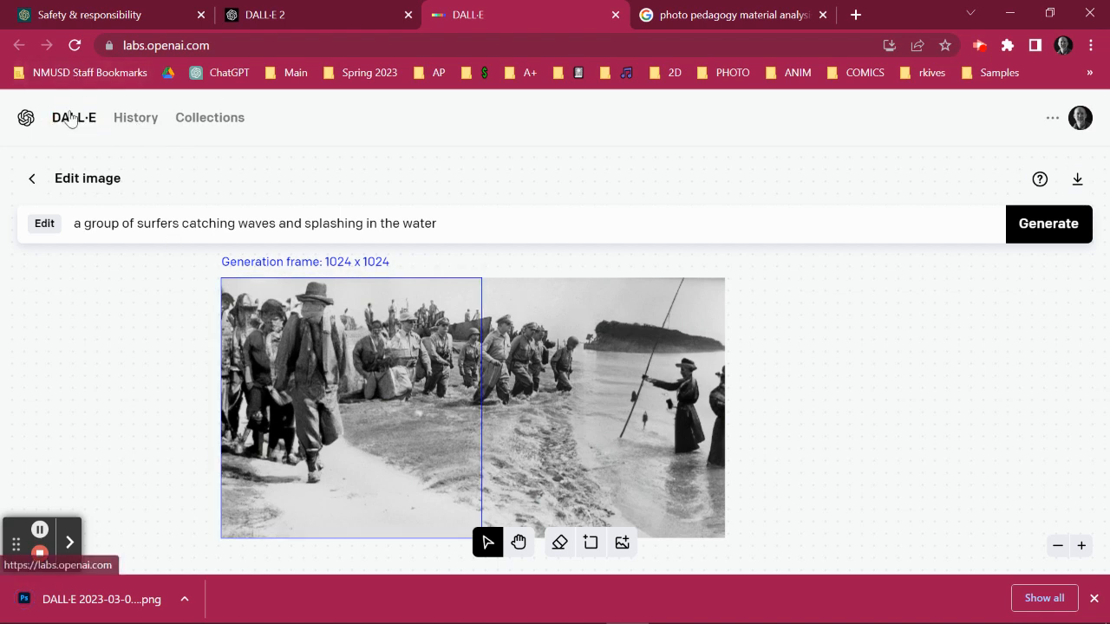
{"action": "left_click", "coordinate": [74, 120]}
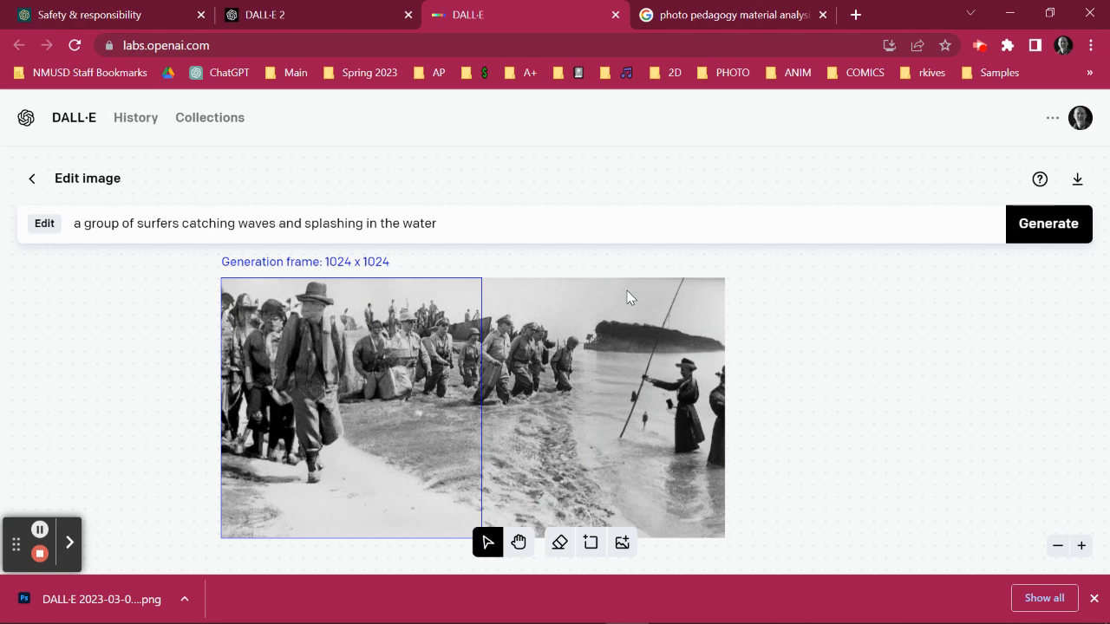
{"action": "scroll", "coordinate": [951, 369], "scroll_direction": "down", "scroll_amount": 3}
{"action": "scroll", "coordinate": [950, 369], "scroll_direction": "up", "scroll_amount": 3}
{"action": "left_click", "coordinate": [1057, 544]}
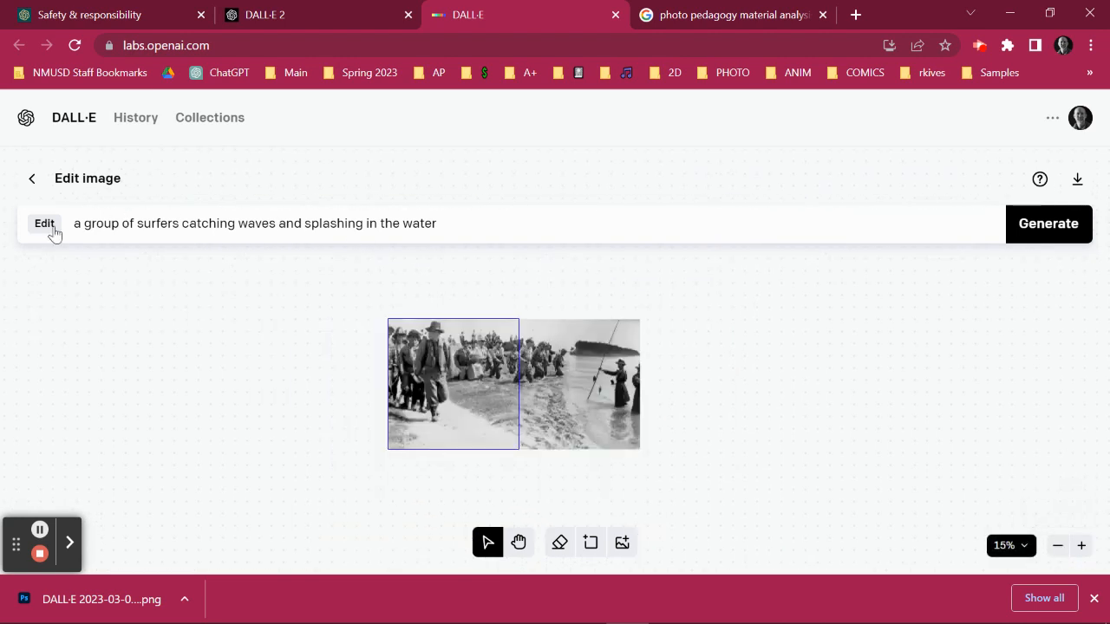
Leave the current edit, upload the "vermeer" image from the Desktop without cropping, and confirm its placement.
{"action": "left_click", "coordinate": [32, 179]}
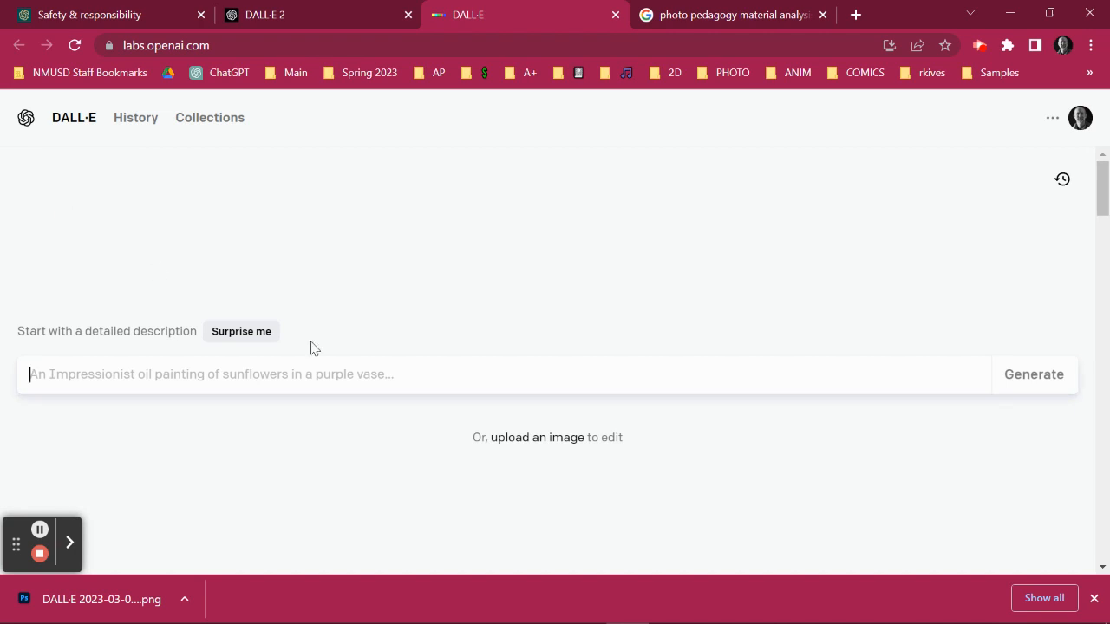
{"action": "left_click", "coordinate": [565, 446]}
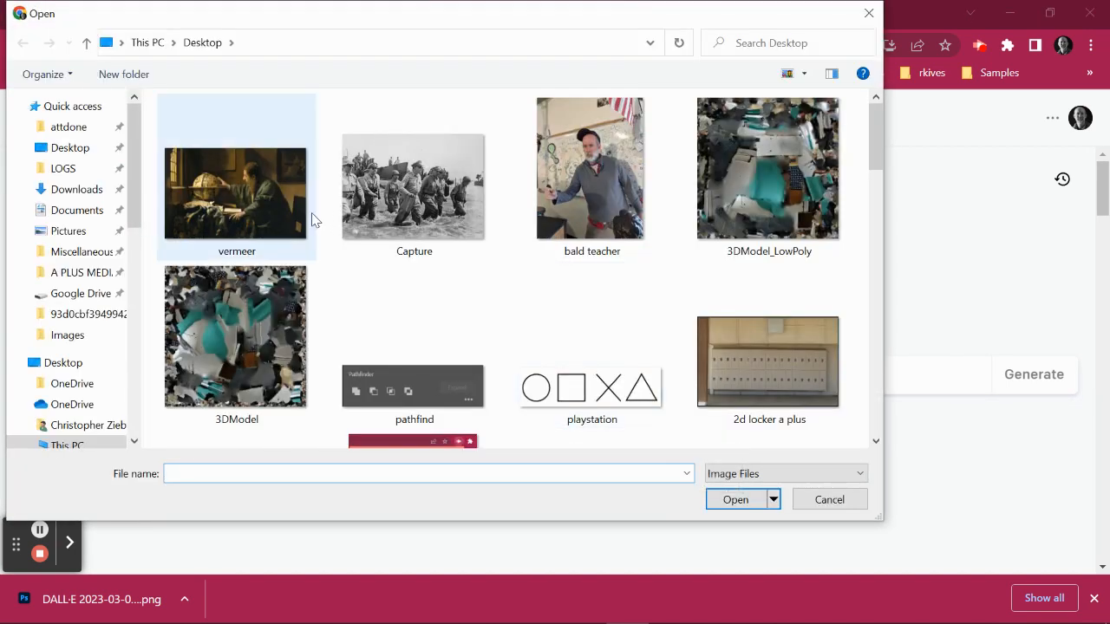
{"action": "left_click", "coordinate": [267, 201]}
{"action": "left_click", "coordinate": [735, 500]}
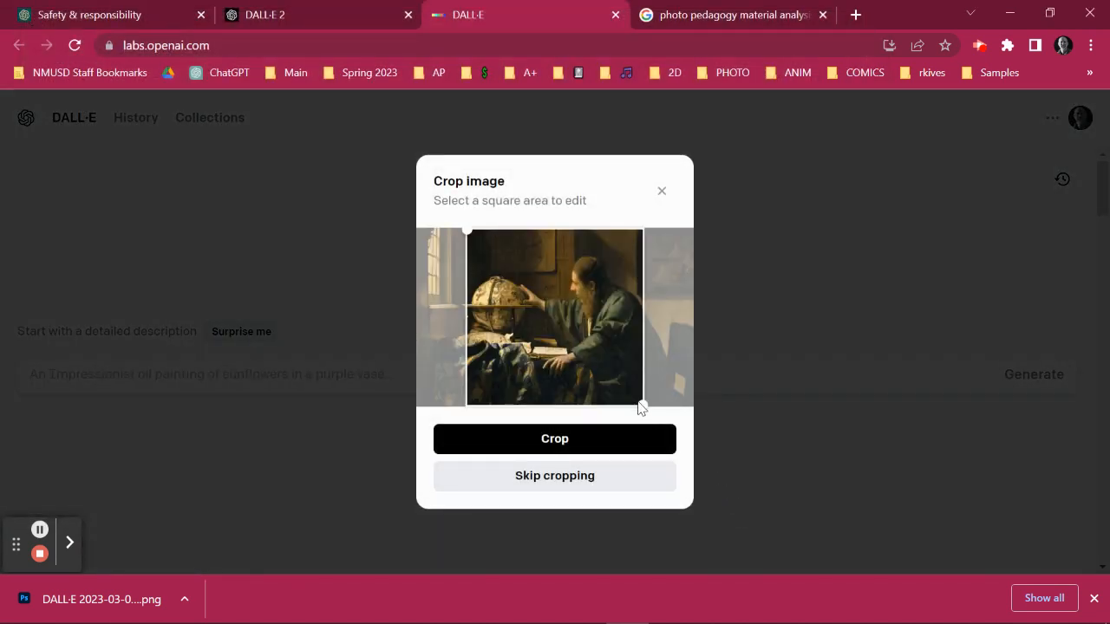
{"action": "left_click", "coordinate": [639, 477]}
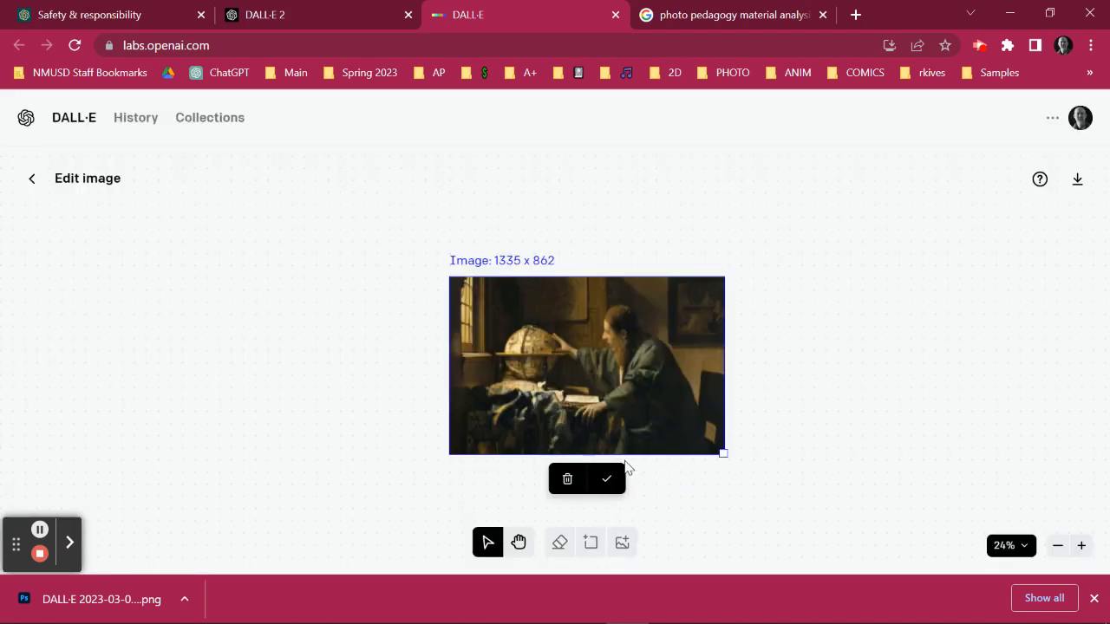
{"action": "left_click", "coordinate": [607, 480]}
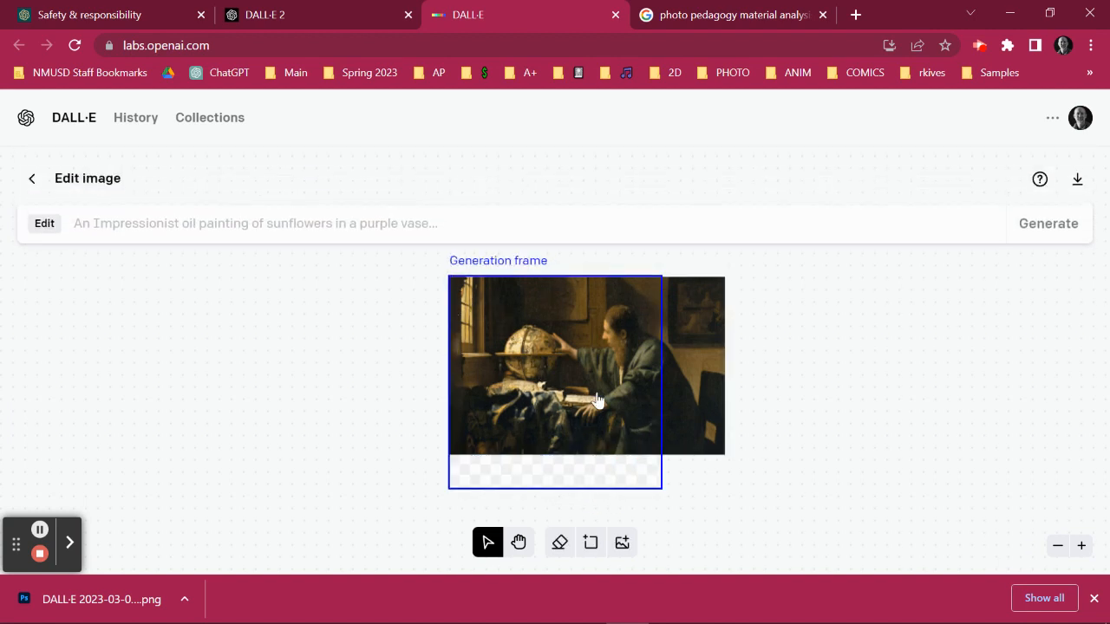
Move the generation frame over the painting's right end and generate "in the syle of Vermeer, paint a kitchen with a variety of foods".
{"action": "left_click_drag", "start_coordinate": [524, 363], "coordinate": [734, 360]}
{"action": "left_click", "coordinate": [411, 226]}
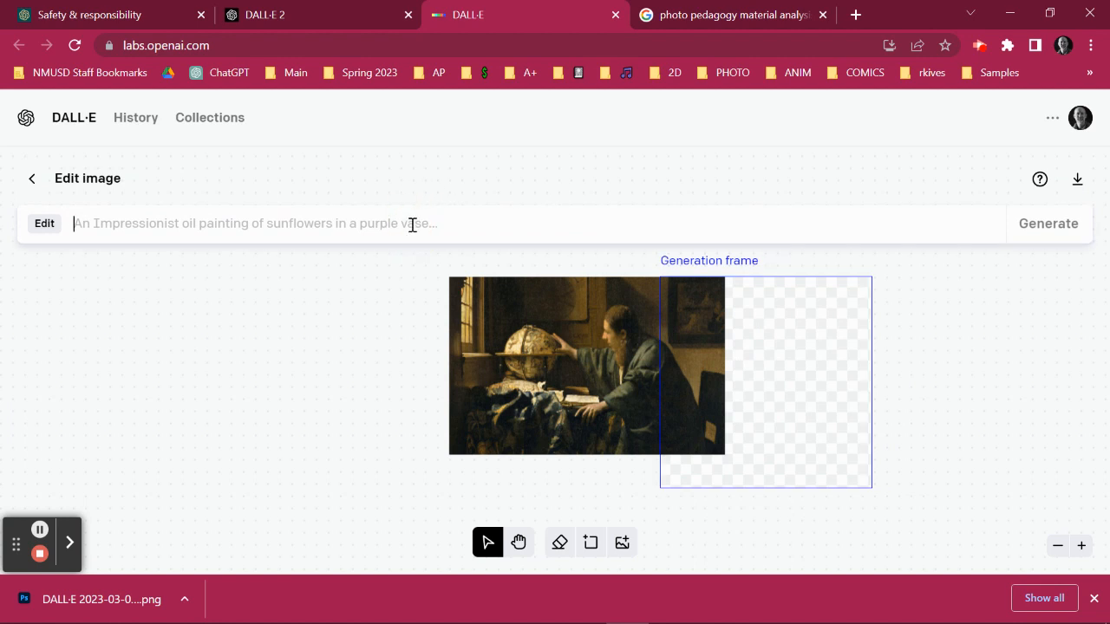
{"action": "type", "text": "in the s"}
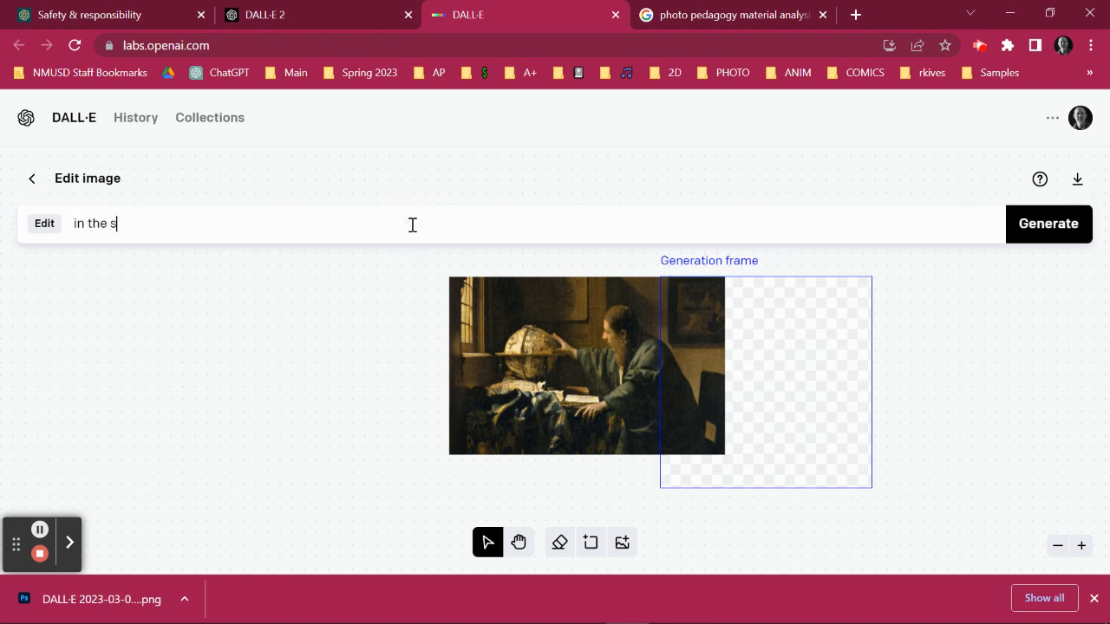
{"action": "type", "text": "yle of Vermeer, "}
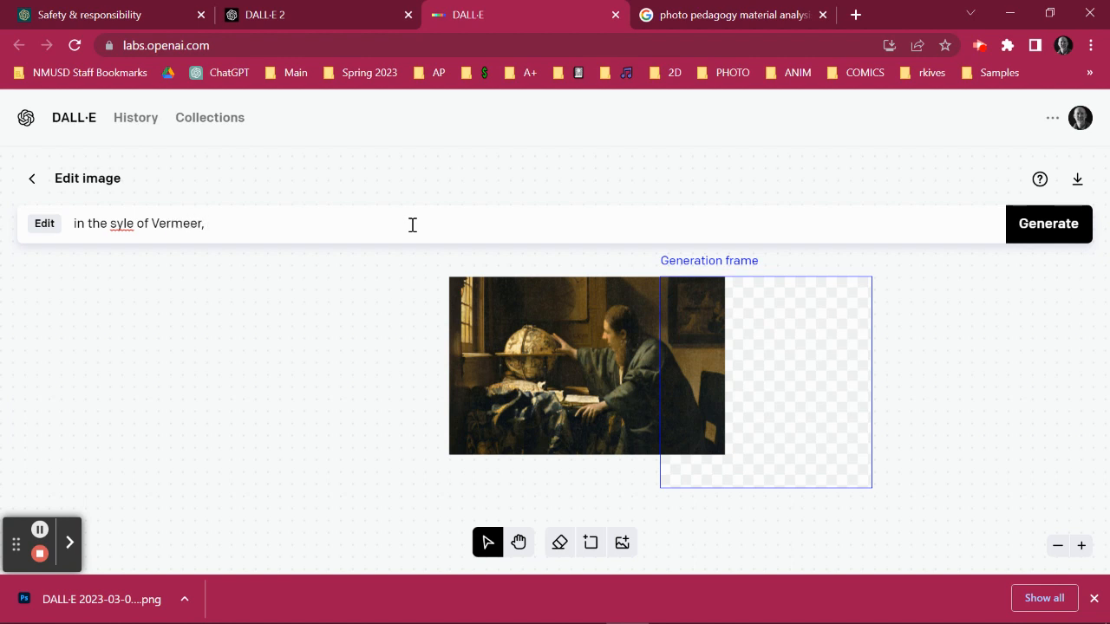
{"action": "type", "text": "paint a kitchen w"}
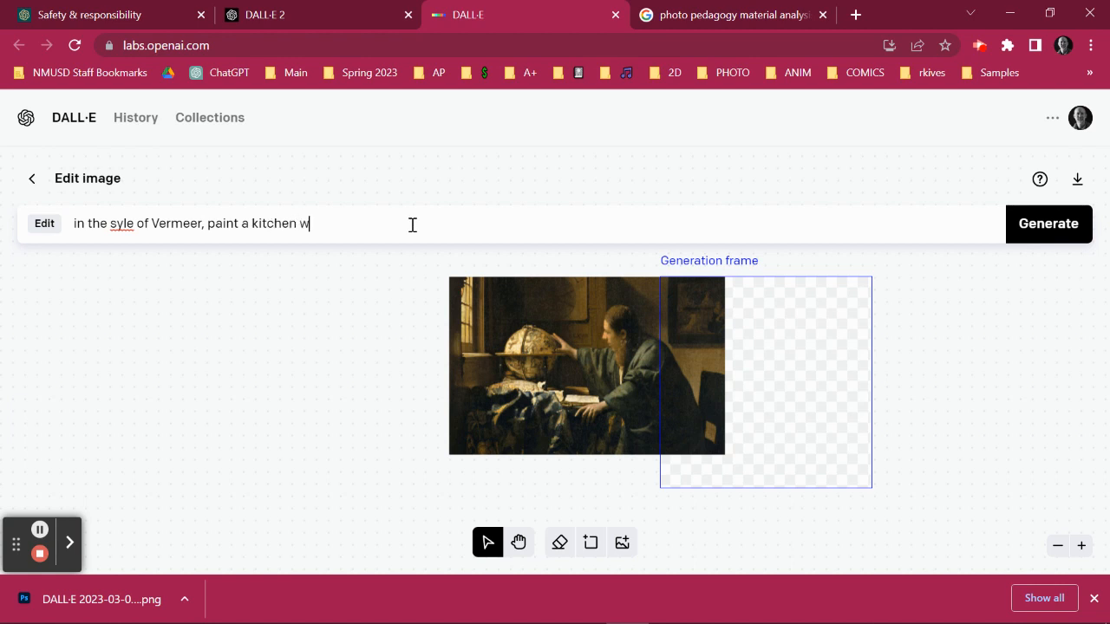
{"action": "type", "text": "ith a variety of foods"}
{"action": "left_click", "coordinate": [1030, 234]}
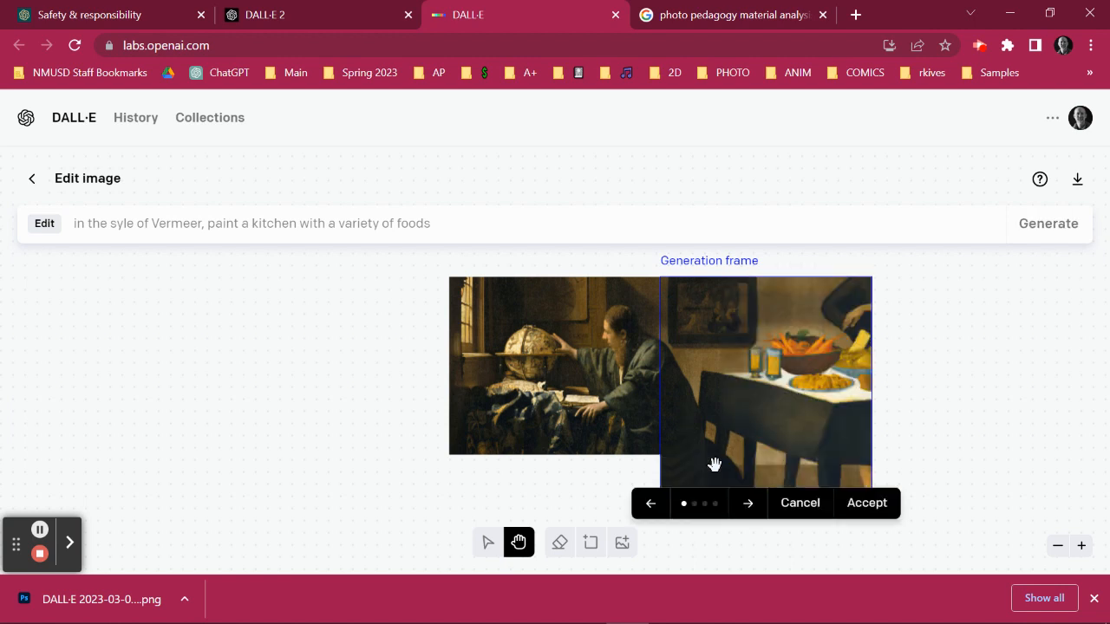
Browse through the generated kitchen variations and accept the third one.
{"action": "left_click", "coordinate": [1022, 339]}
{"action": "left_click", "coordinate": [748, 510]}
{"action": "left_click", "coordinate": [749, 510]}
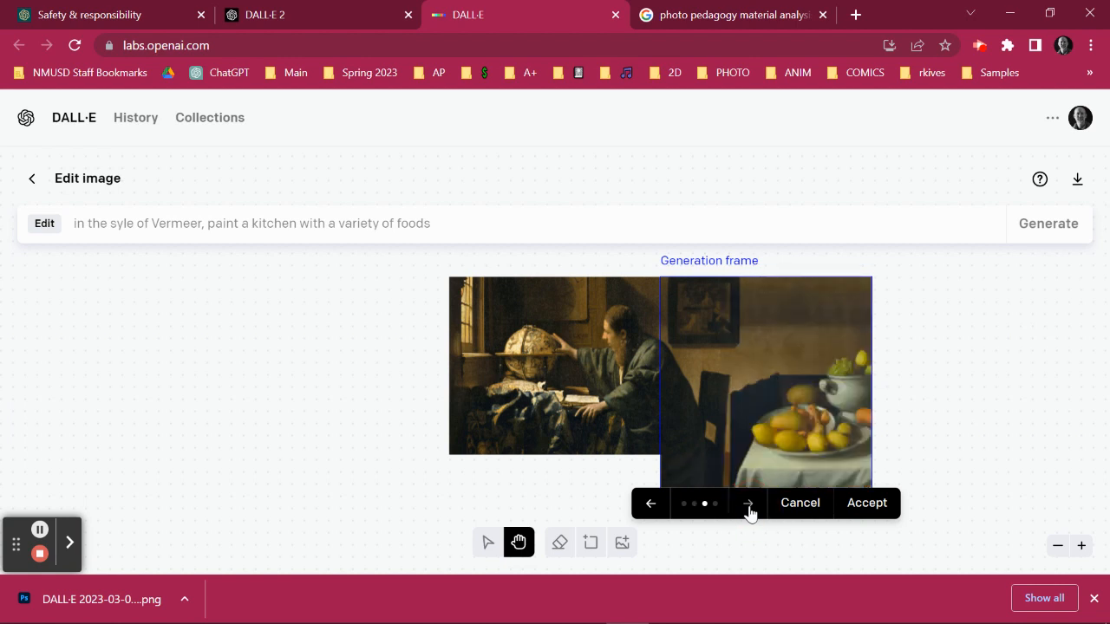
{"action": "left_click", "coordinate": [748, 510]}
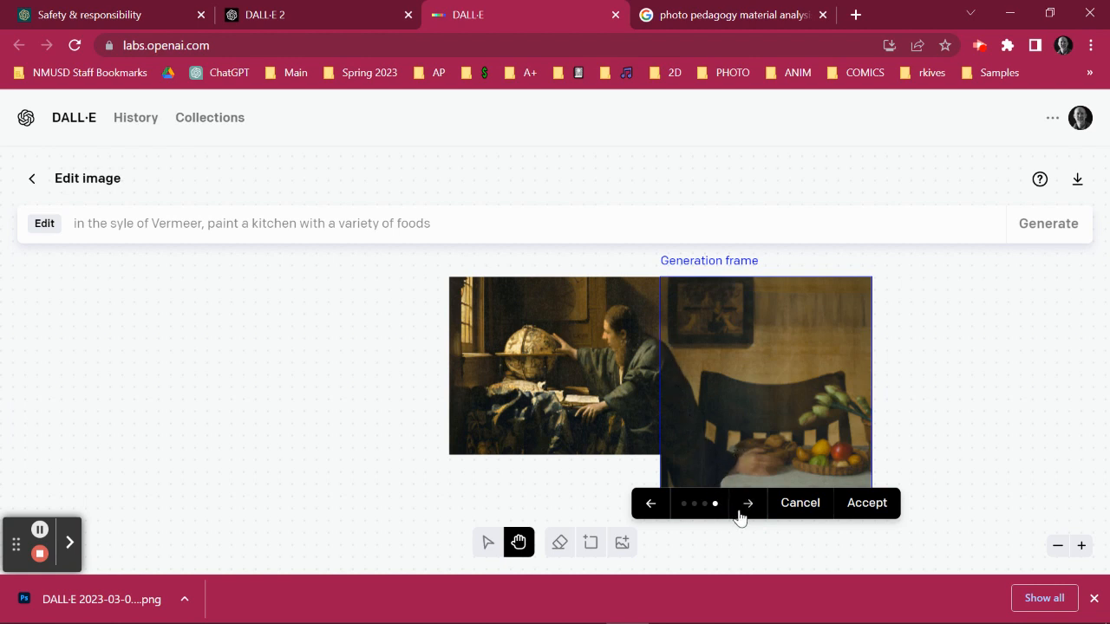
{"action": "left_click", "coordinate": [654, 506]}
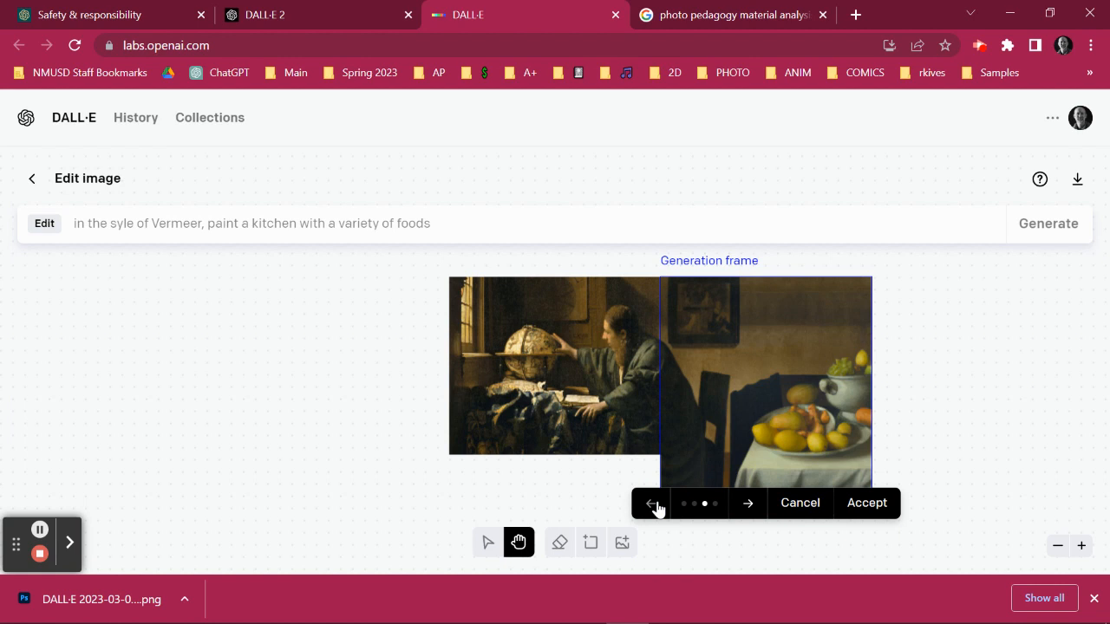
{"action": "left_click", "coordinate": [864, 502]}
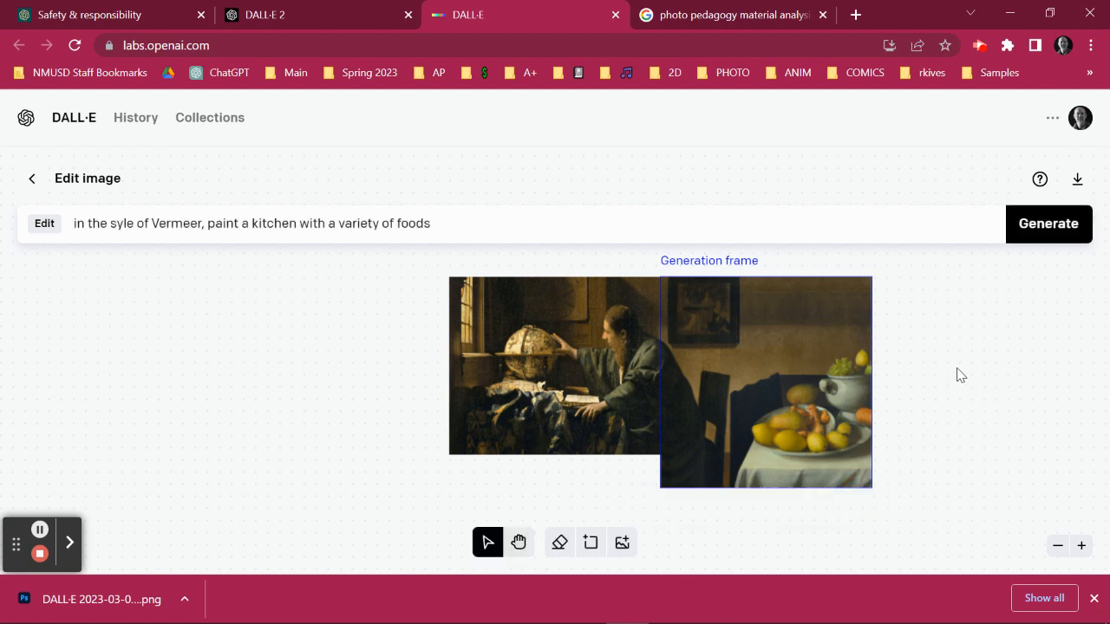
Move the generation frame over the painting's left end and generate "in the syle of Vermeer, paint a dog lying on the ground sleeping".
{"action": "left_click_drag", "start_coordinate": [787, 369], "coordinate": [722, 369]}
{"action": "left_click_drag", "start_coordinate": [490, 362], "coordinate": [420, 361]}
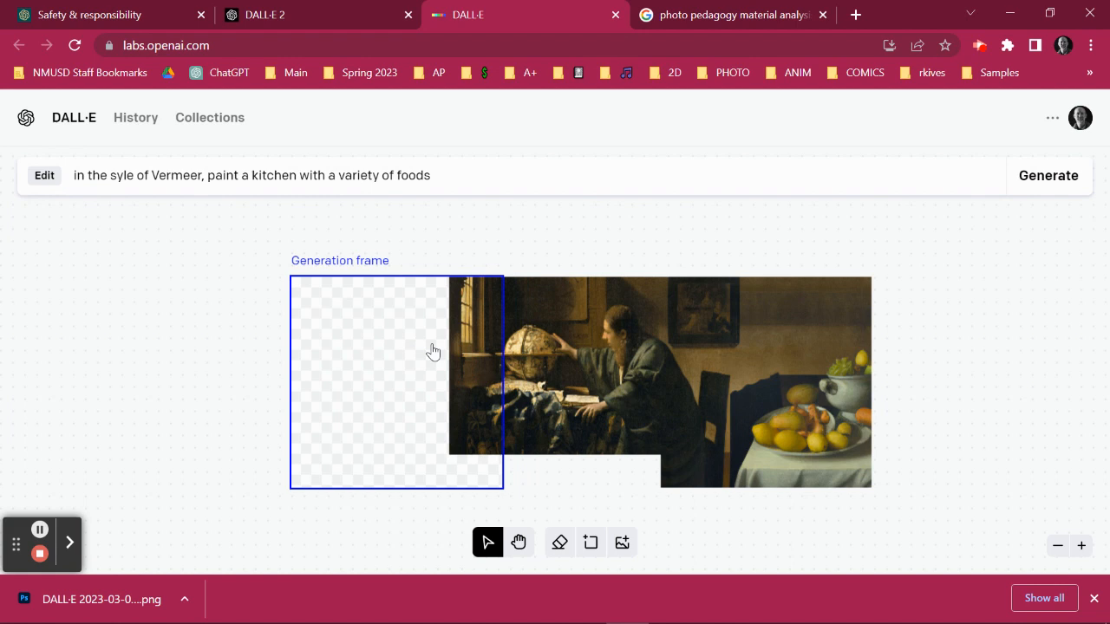
{"action": "left_click_drag", "start_coordinate": [457, 224], "coordinate": [253, 221]}
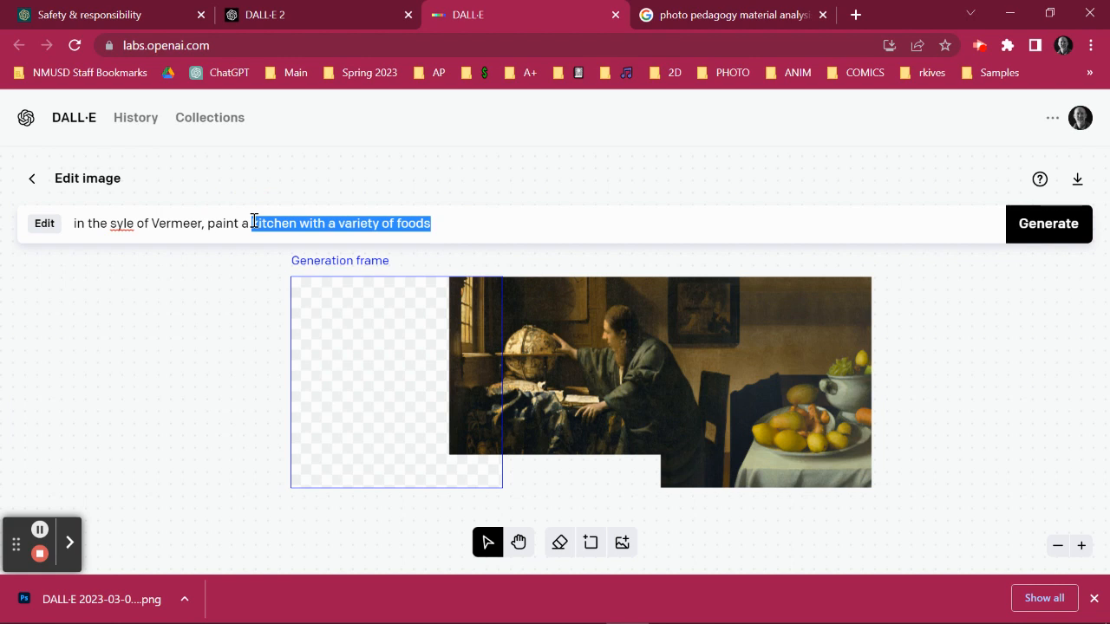
{"action": "type", "text": "do"}
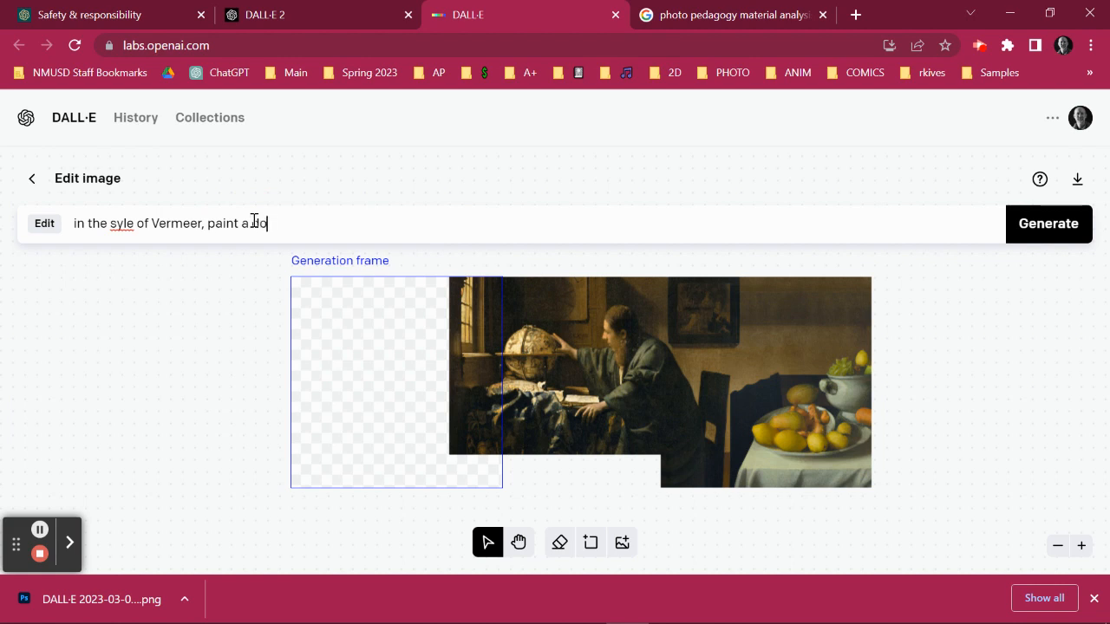
{"action": "type", "text": "g lying on the ground"}
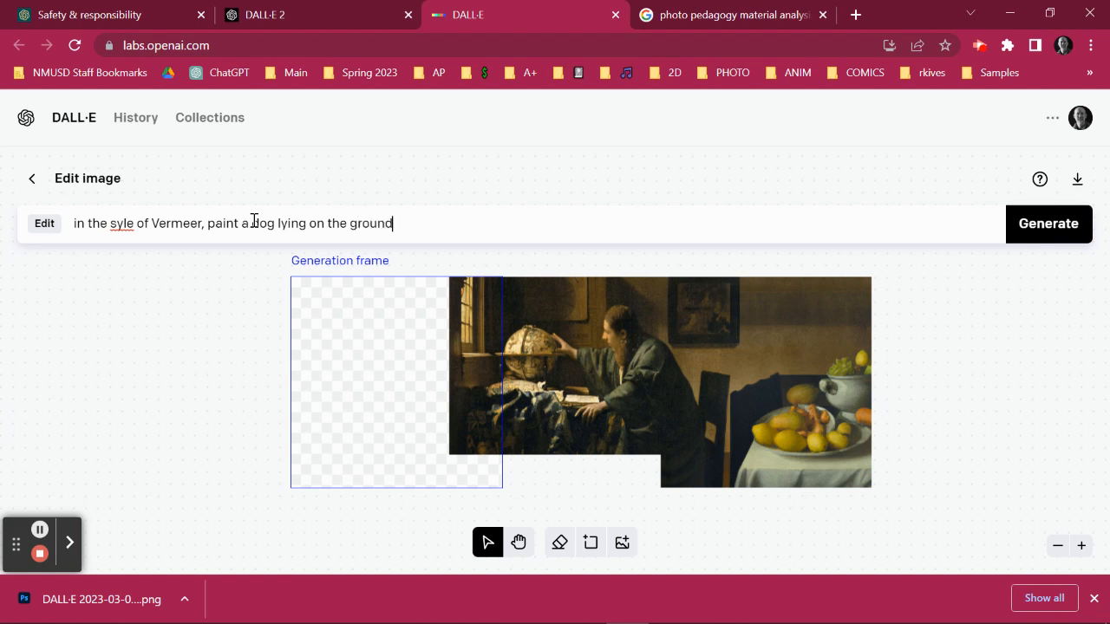
{"action": "type", "text": " sleeping"}
{"action": "left_click", "coordinate": [1074, 235]}
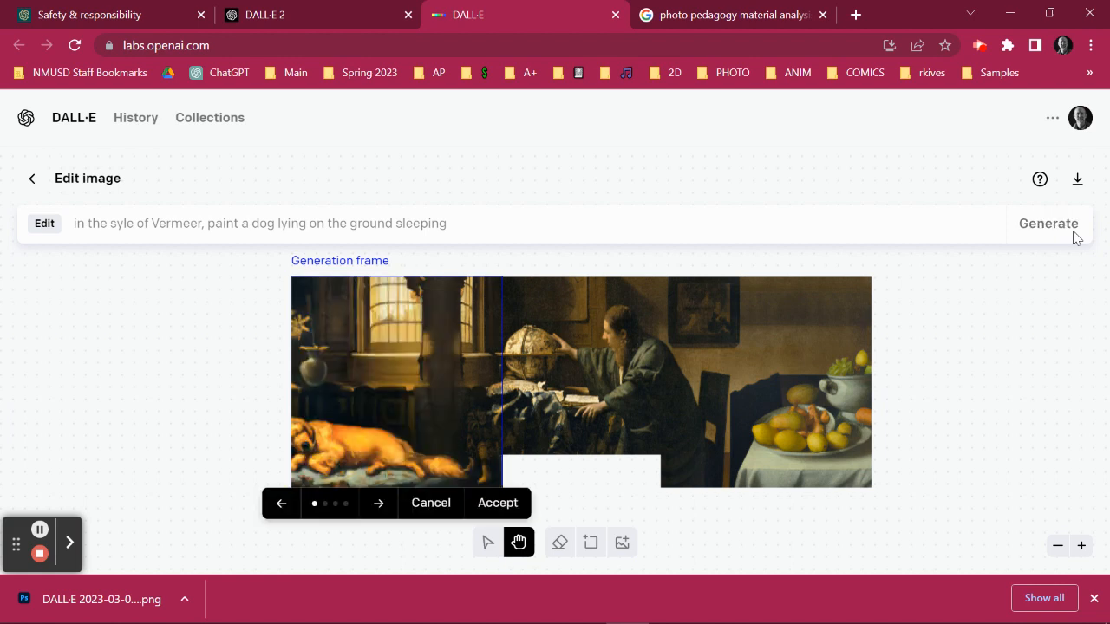
Accept the second dog variation and move the generation frame over the blank gap below the painting's middle.
{"action": "left_click", "coordinate": [382, 505]}
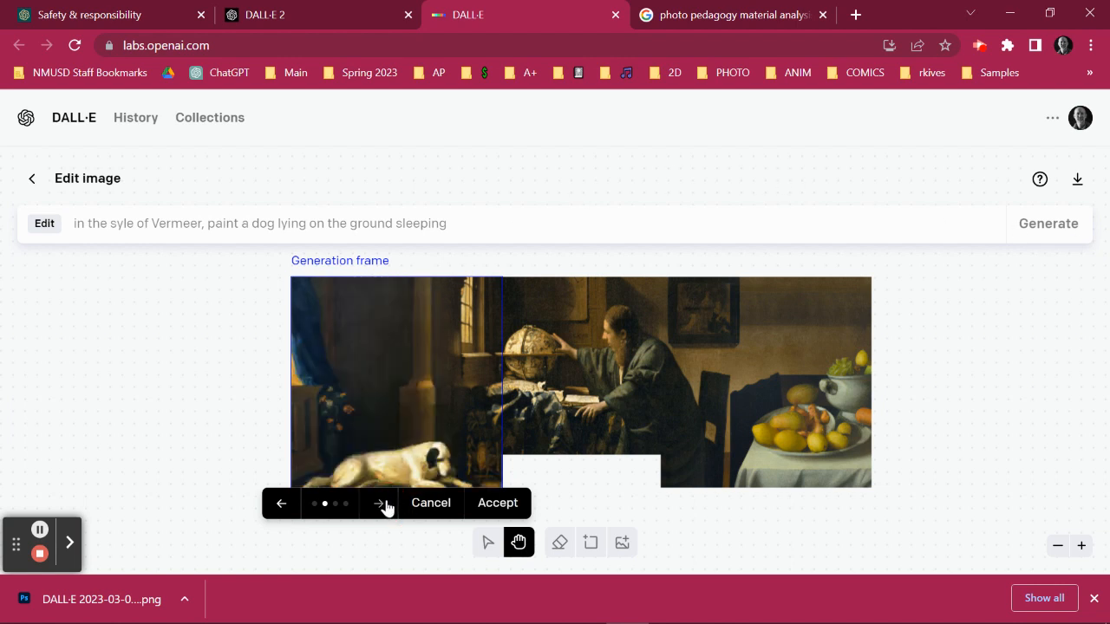
{"action": "left_click", "coordinate": [494, 504]}
{"action": "left_click_drag", "start_coordinate": [391, 372], "coordinate": [579, 384]}
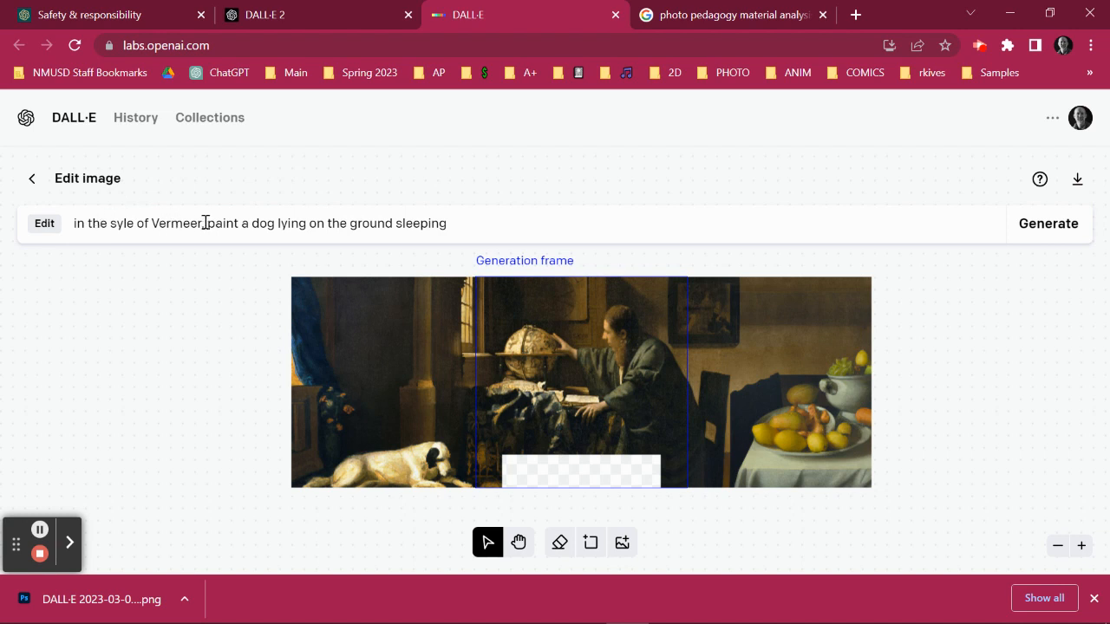
Fill the blank gap using the prompt shortened to "in the syle of Vermeer," and accept the third generated variation.
{"action": "left_click_drag", "start_coordinate": [208, 223], "coordinate": [562, 235]}
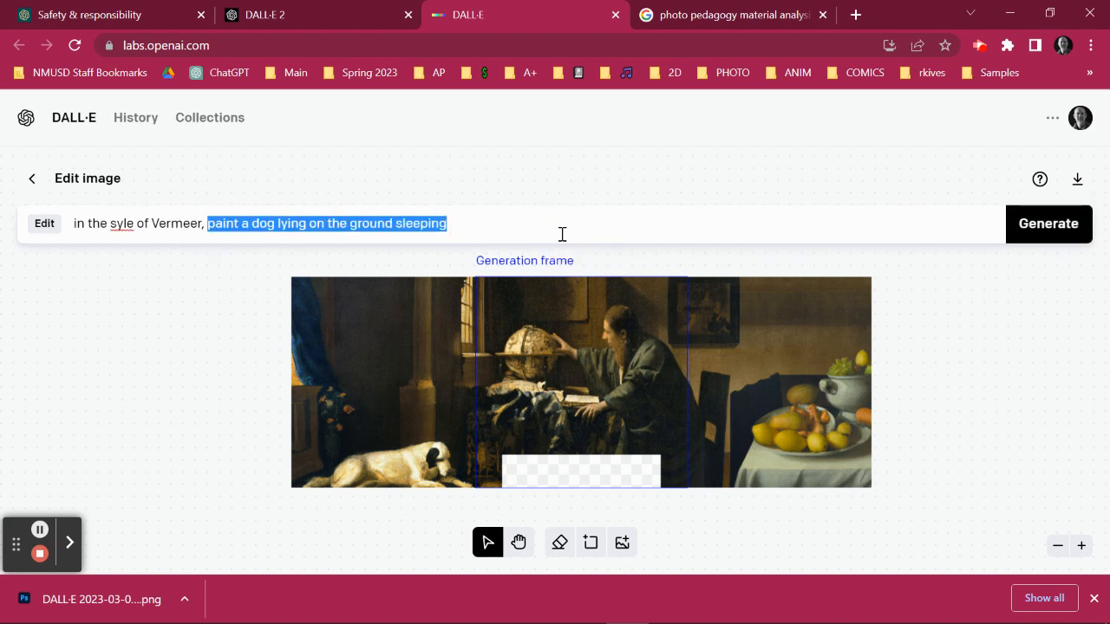
{"action": "key", "text": "BackSpace"}
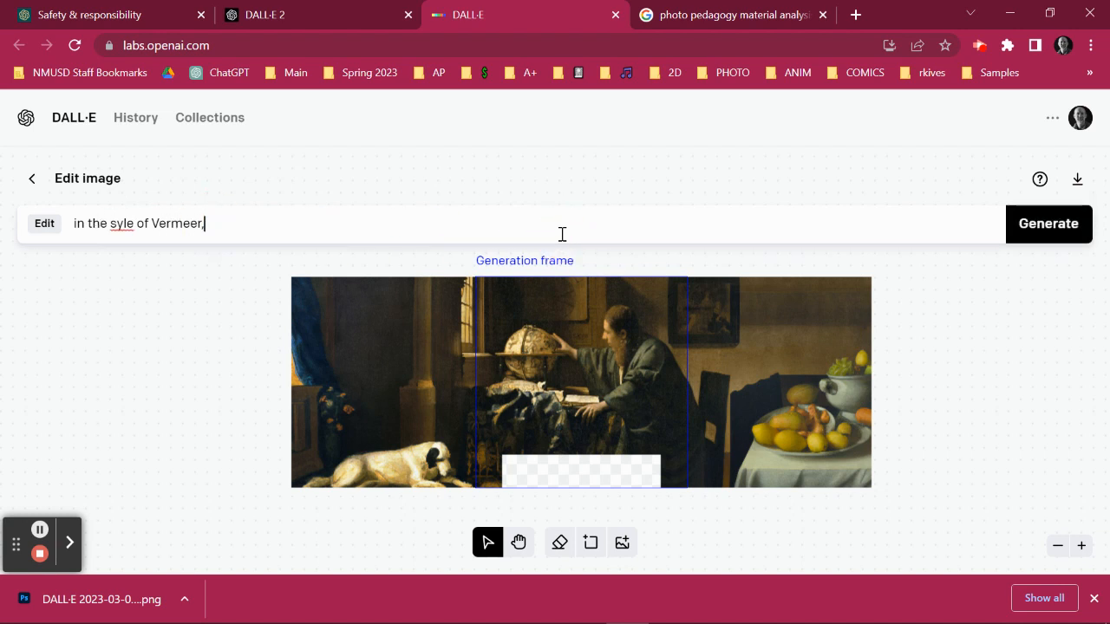
{"action": "left_click", "coordinate": [1050, 223]}
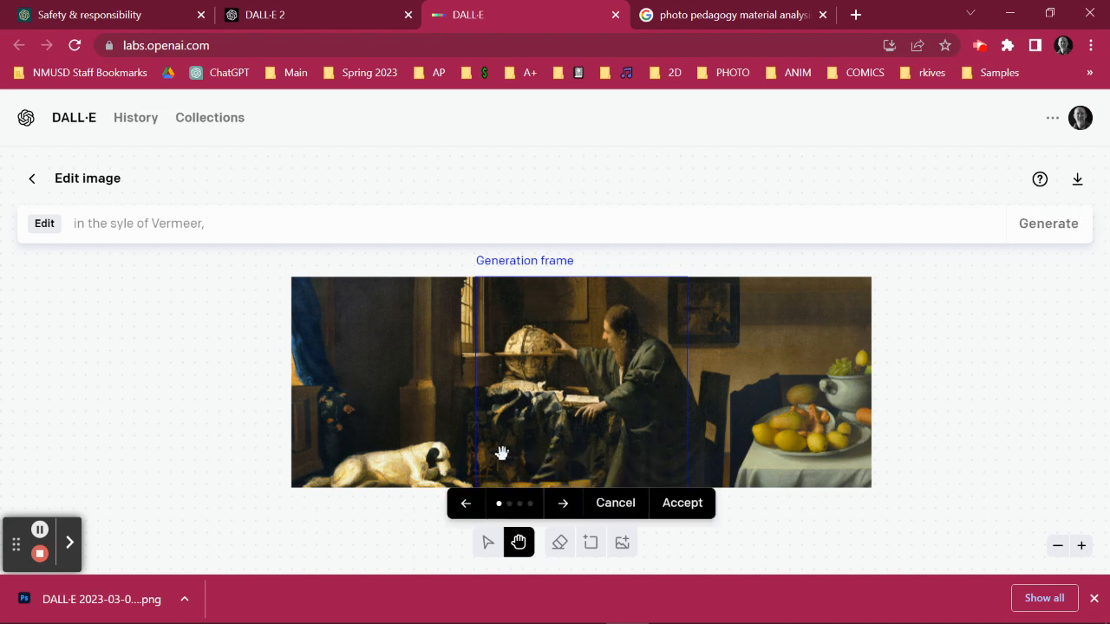
{"action": "left_click", "coordinate": [562, 506]}
{"action": "left_click", "coordinate": [560, 506]}
{"action": "left_click", "coordinate": [692, 518]}
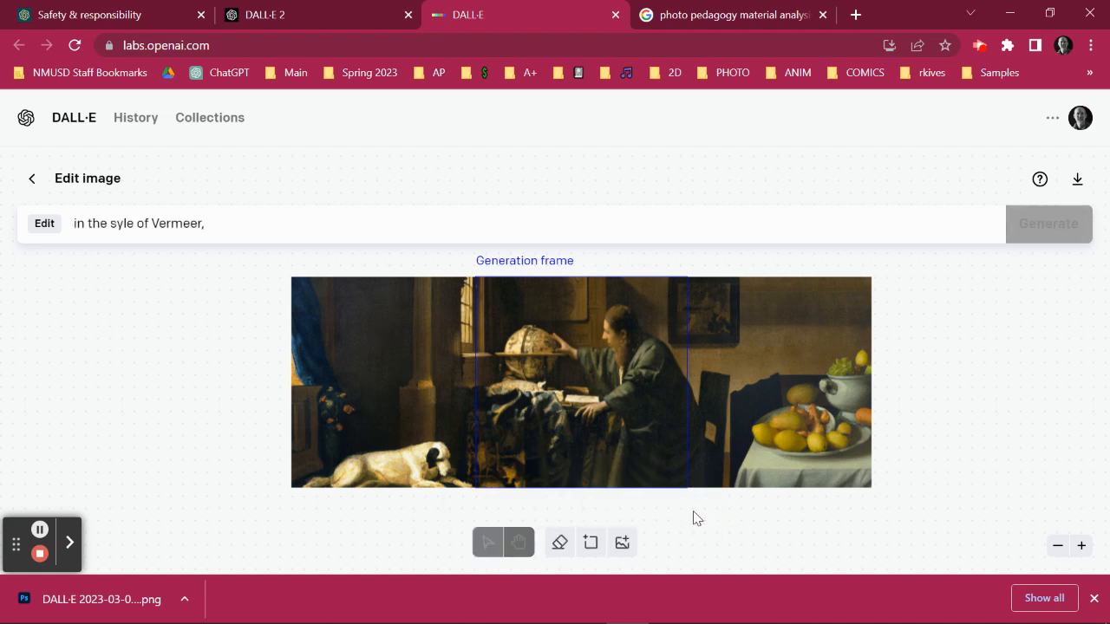